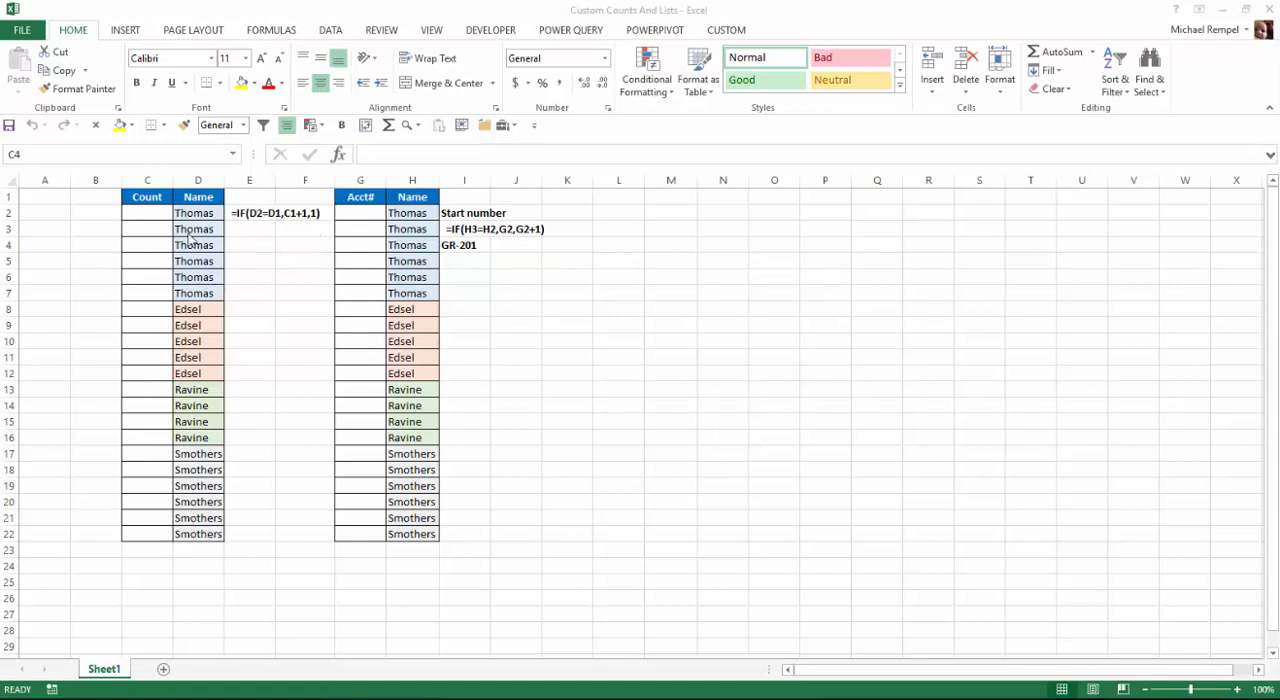
Enter the formula =IF(D2=D1,C1+1,1) in cell C2 to count the repeated names.
click(150, 214)
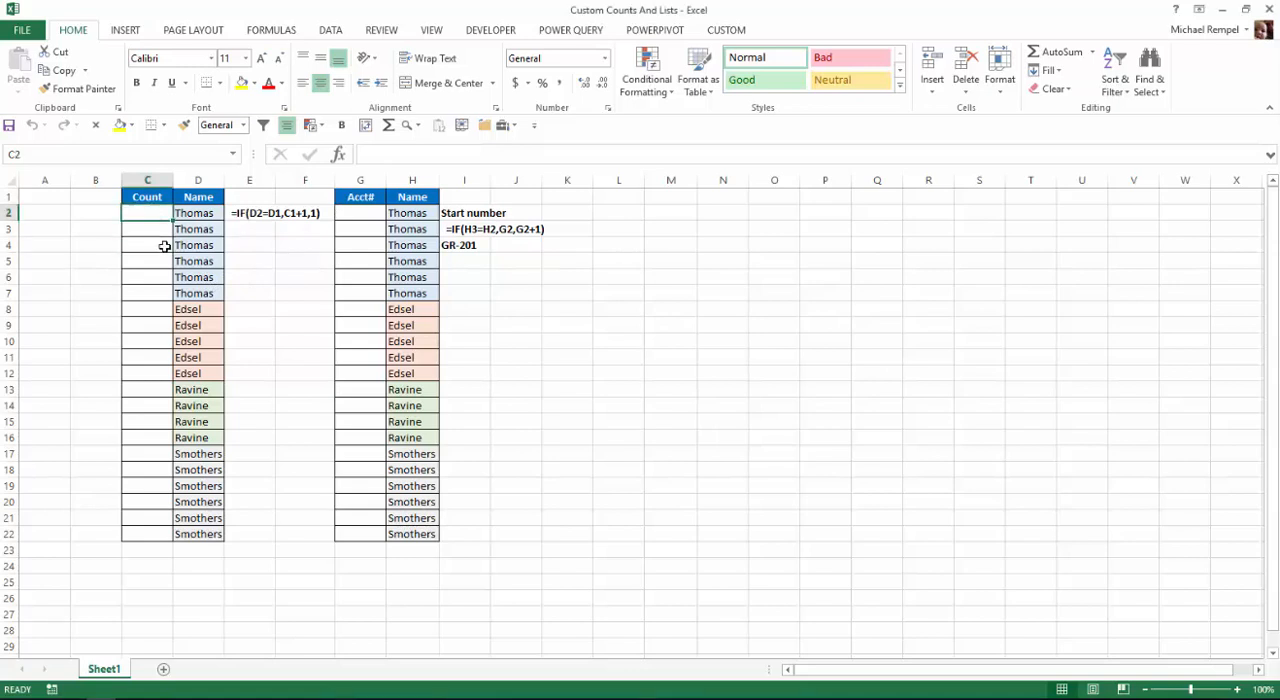
text(=if()
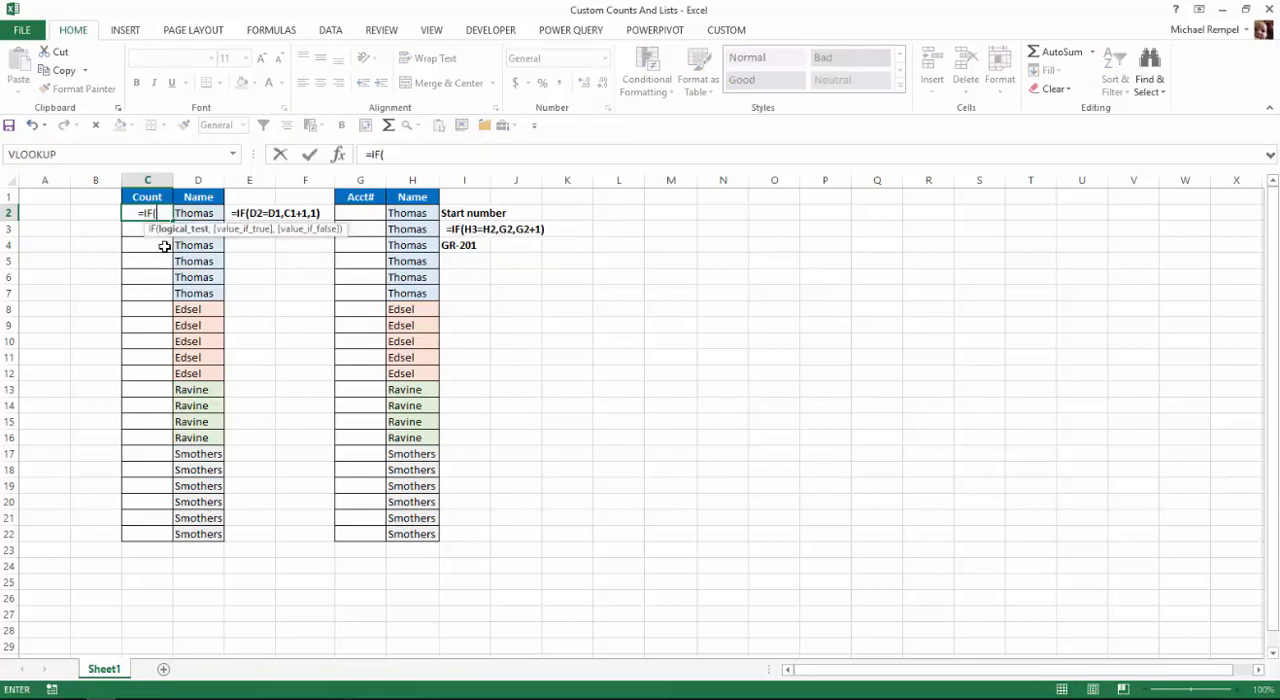
text(d2)
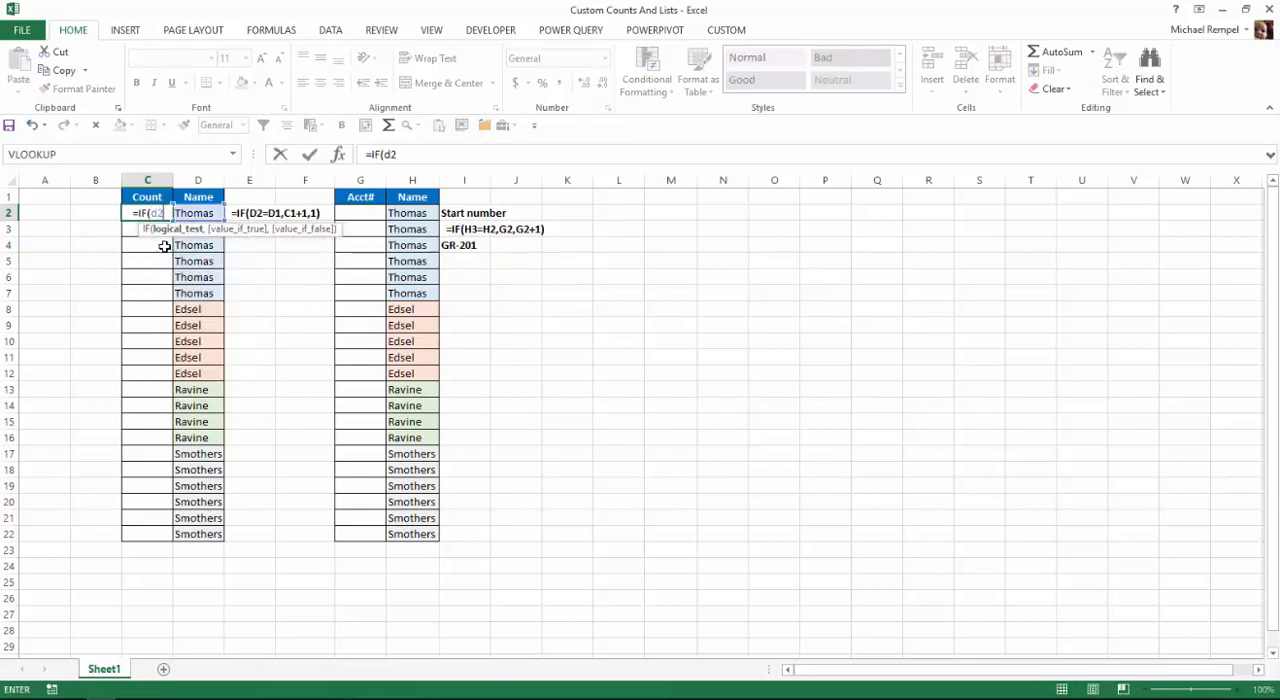
text(=d1)
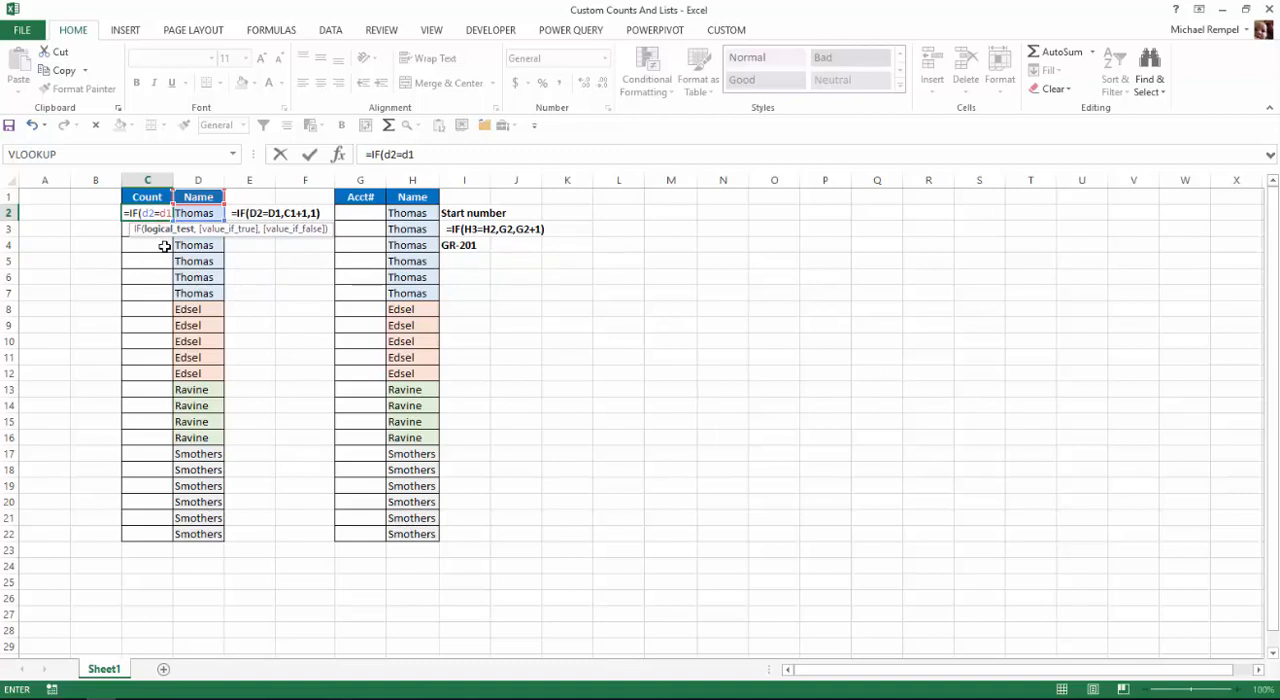
text(,c)
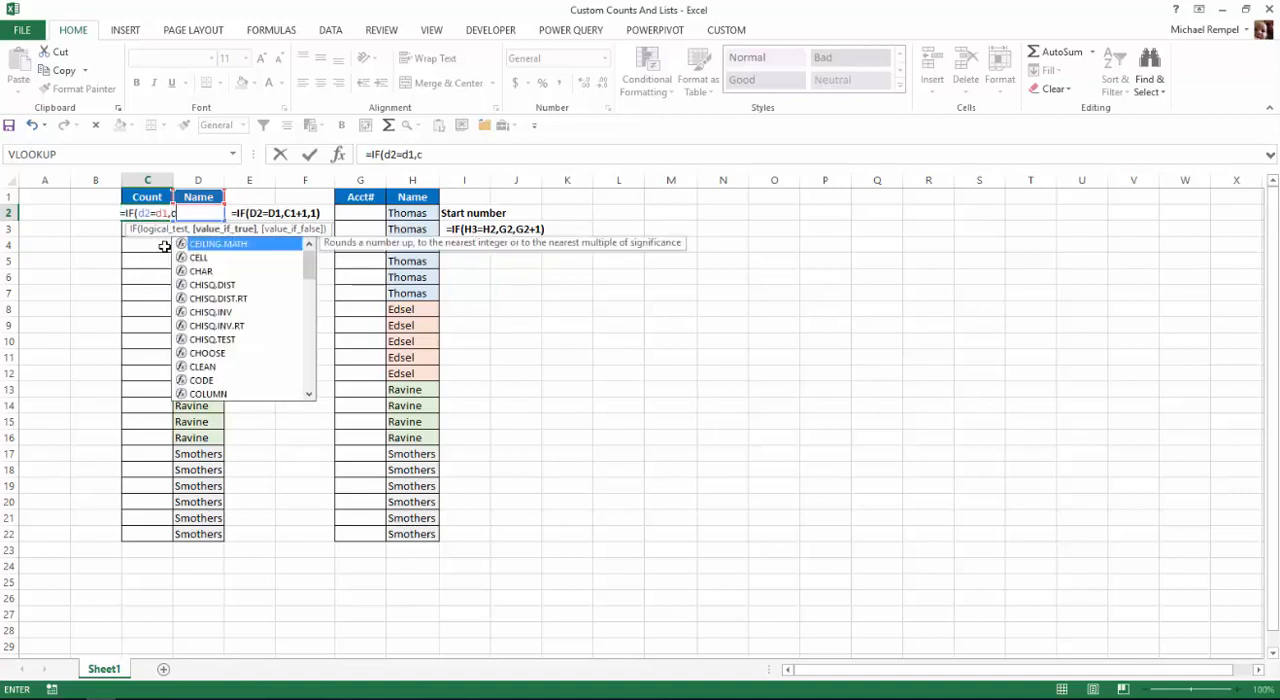
text(1+1)
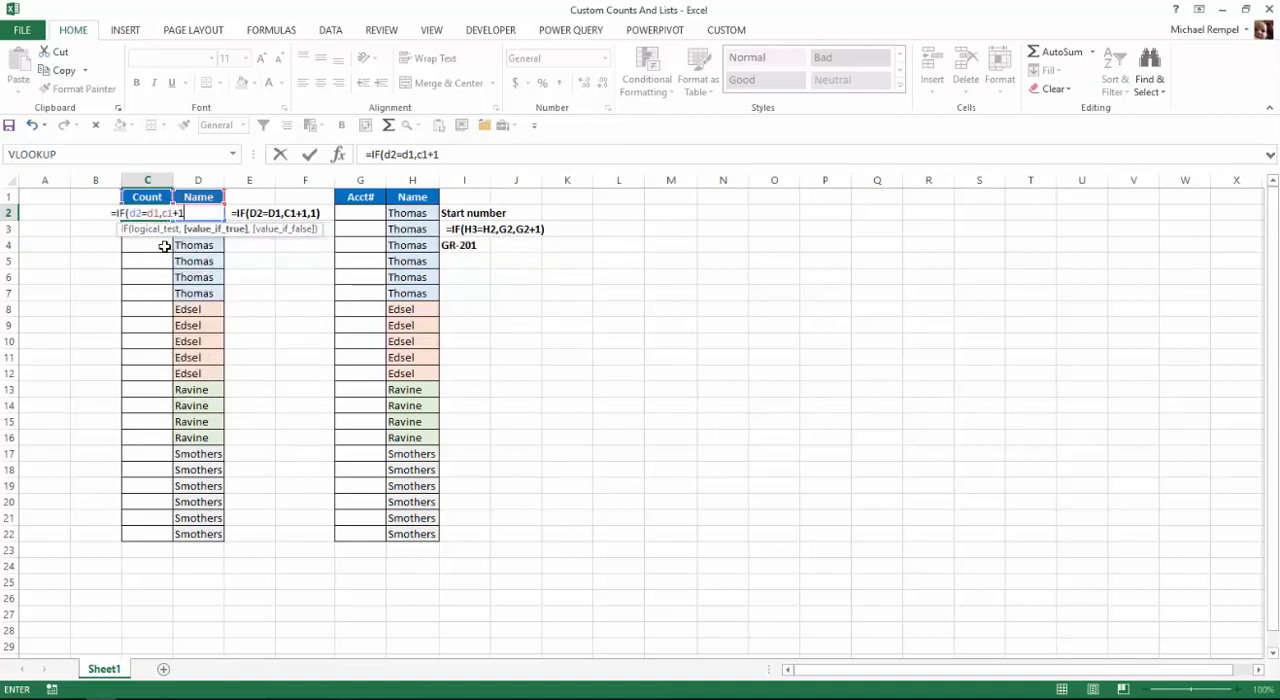
text(,1)
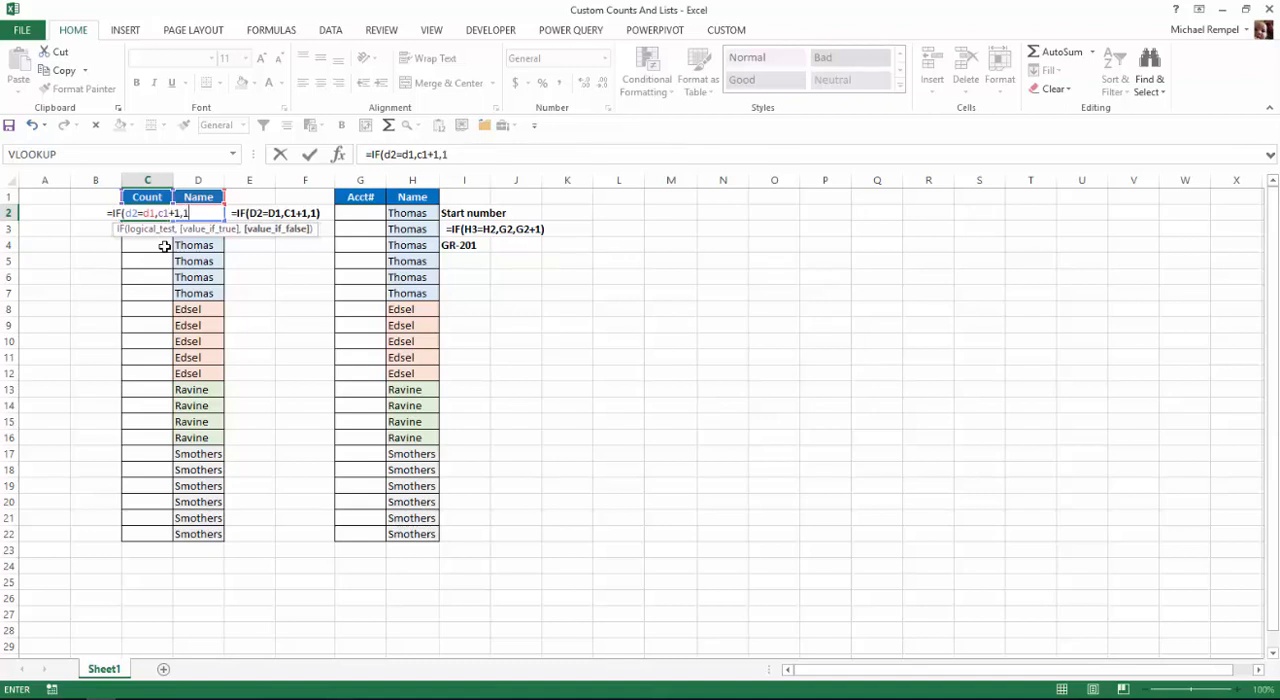
text())
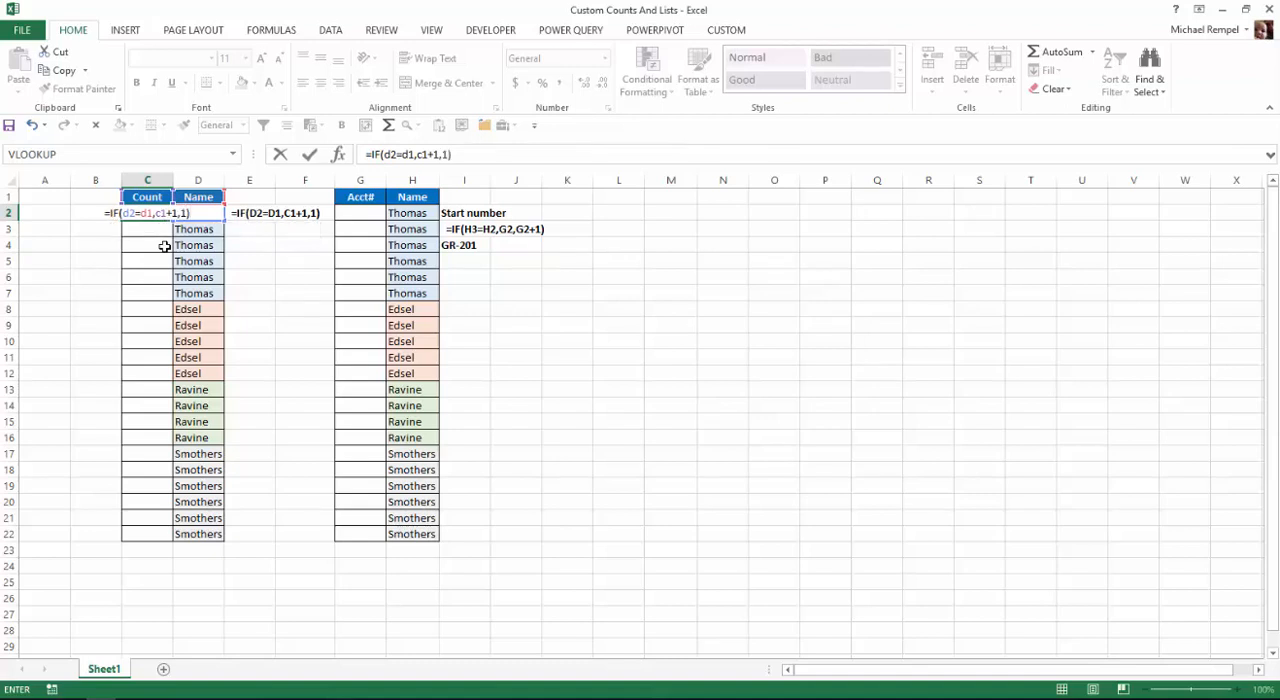
key(Return)
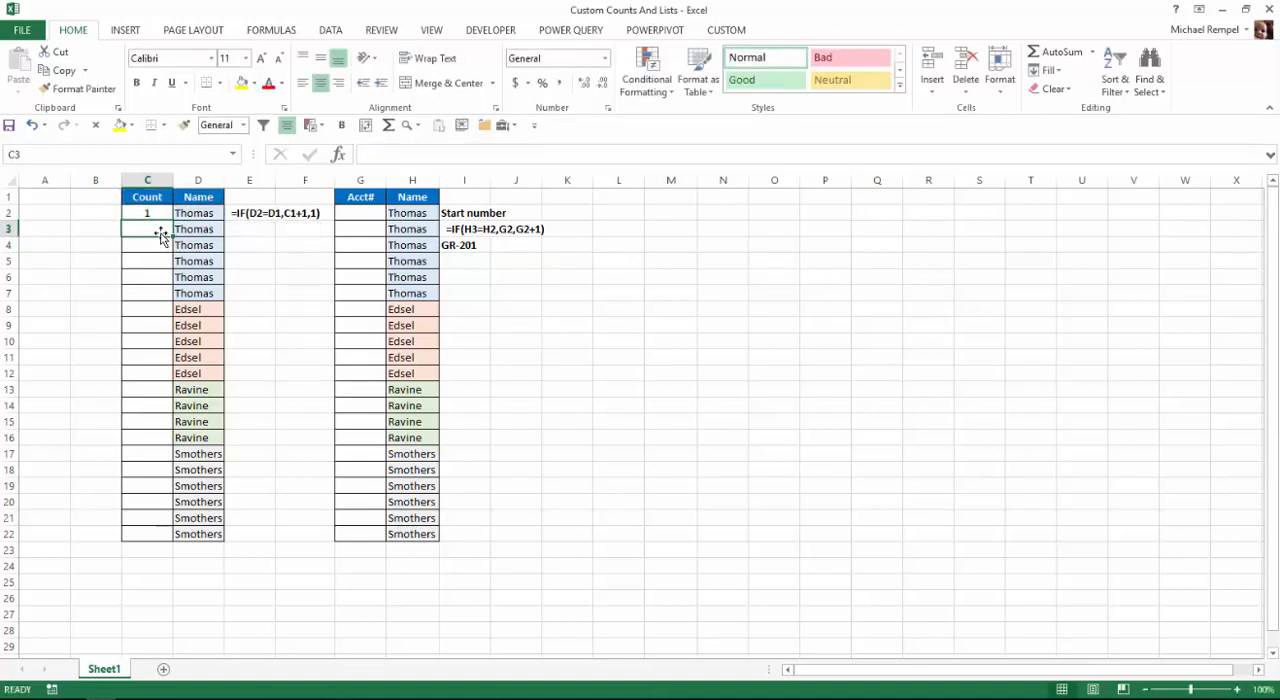
Fill the C2 count formula down to C22 and check the copied formulas in the Count column.
click(156, 212)
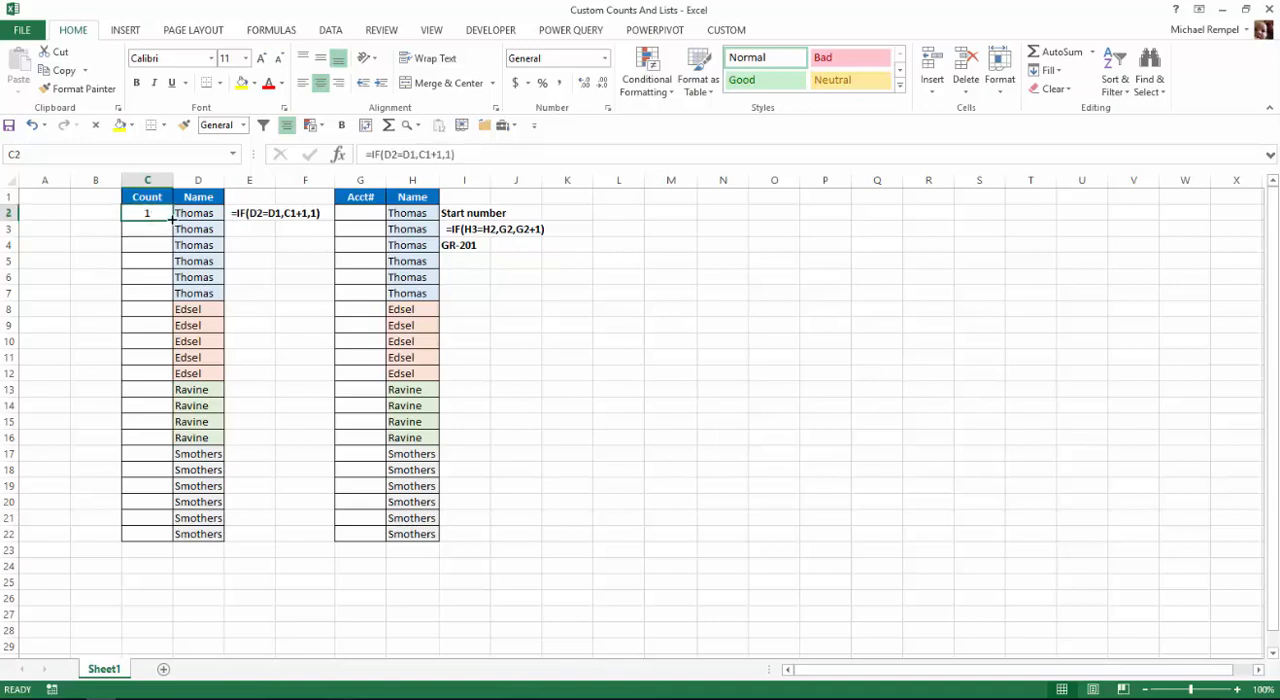
double_click(172, 218)
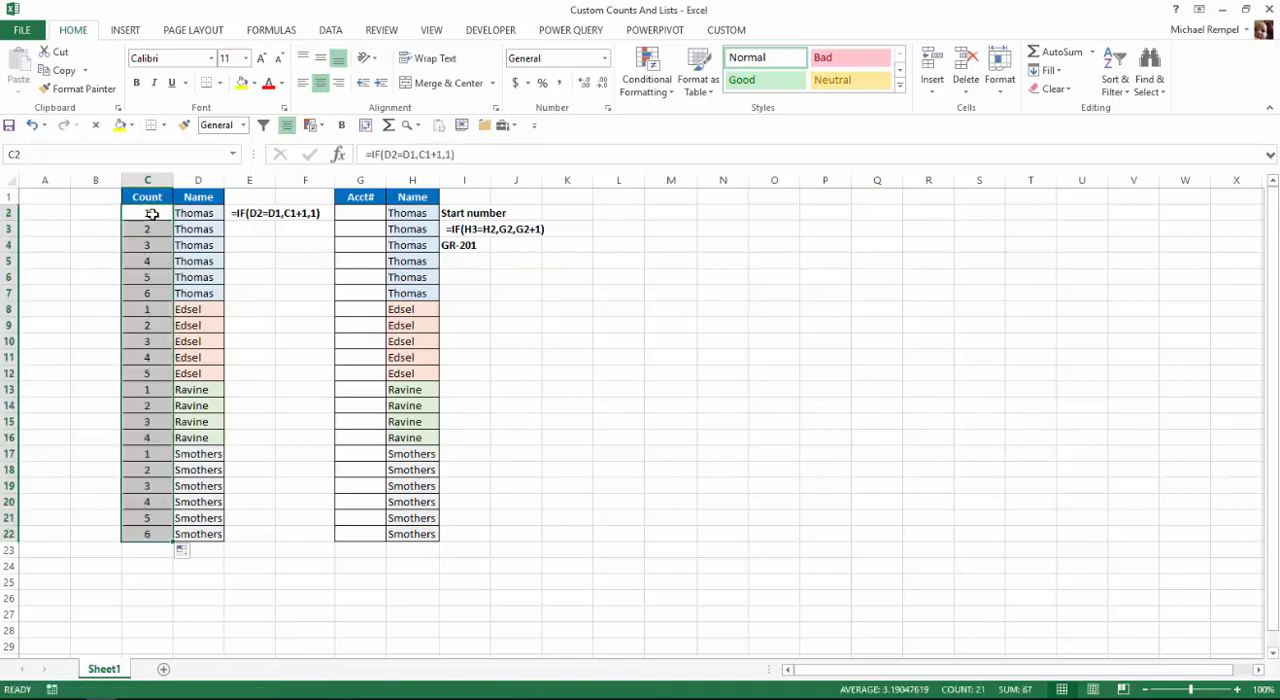
click(152, 214)
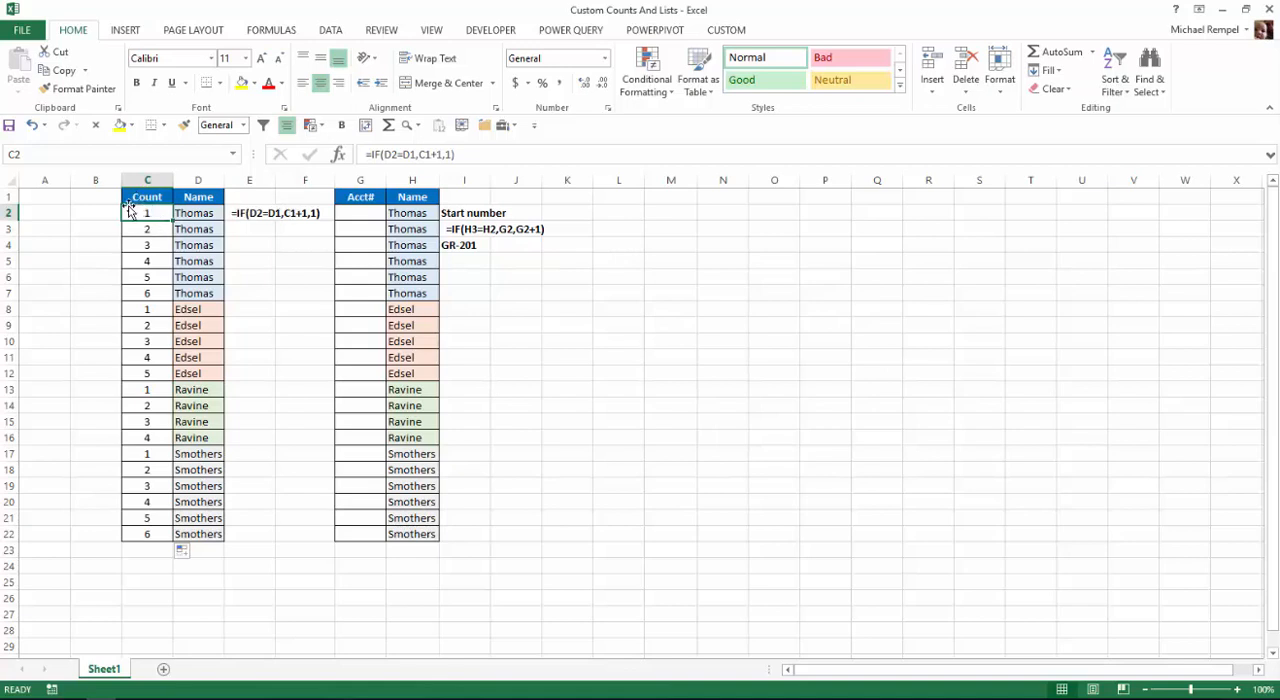
click(146, 232)
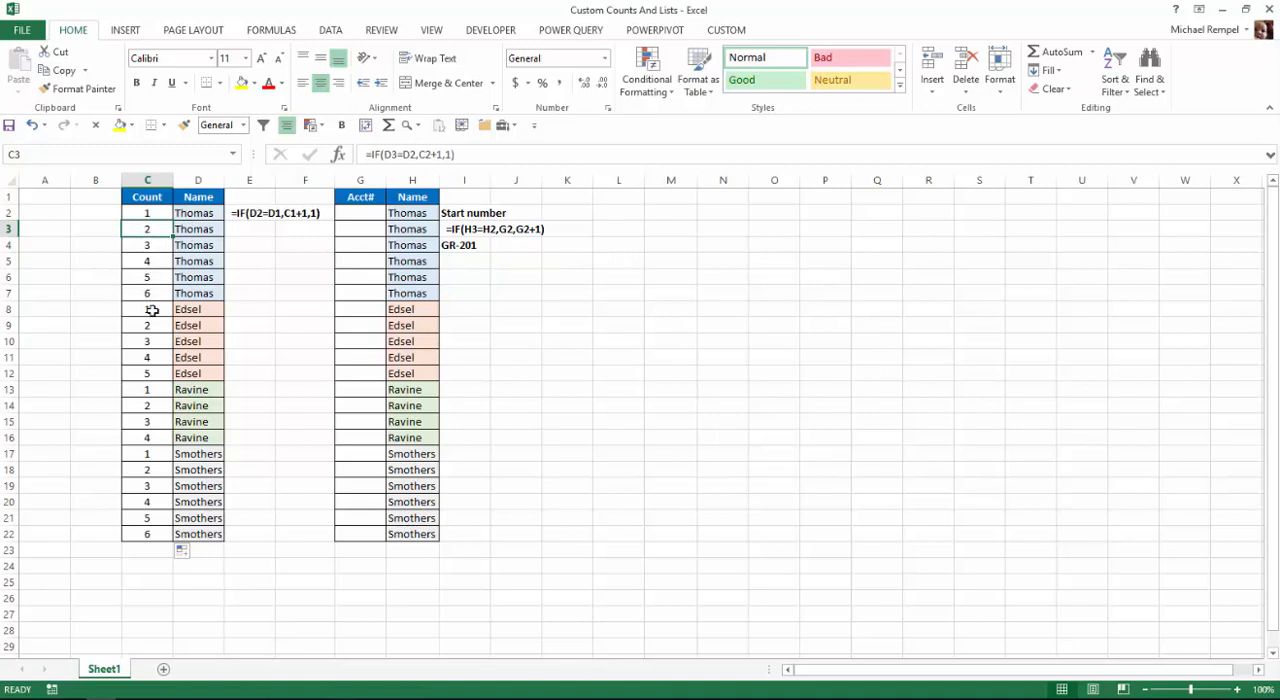
key(Down)
key(Down)
key(Down)
key(Down)
key(Down)
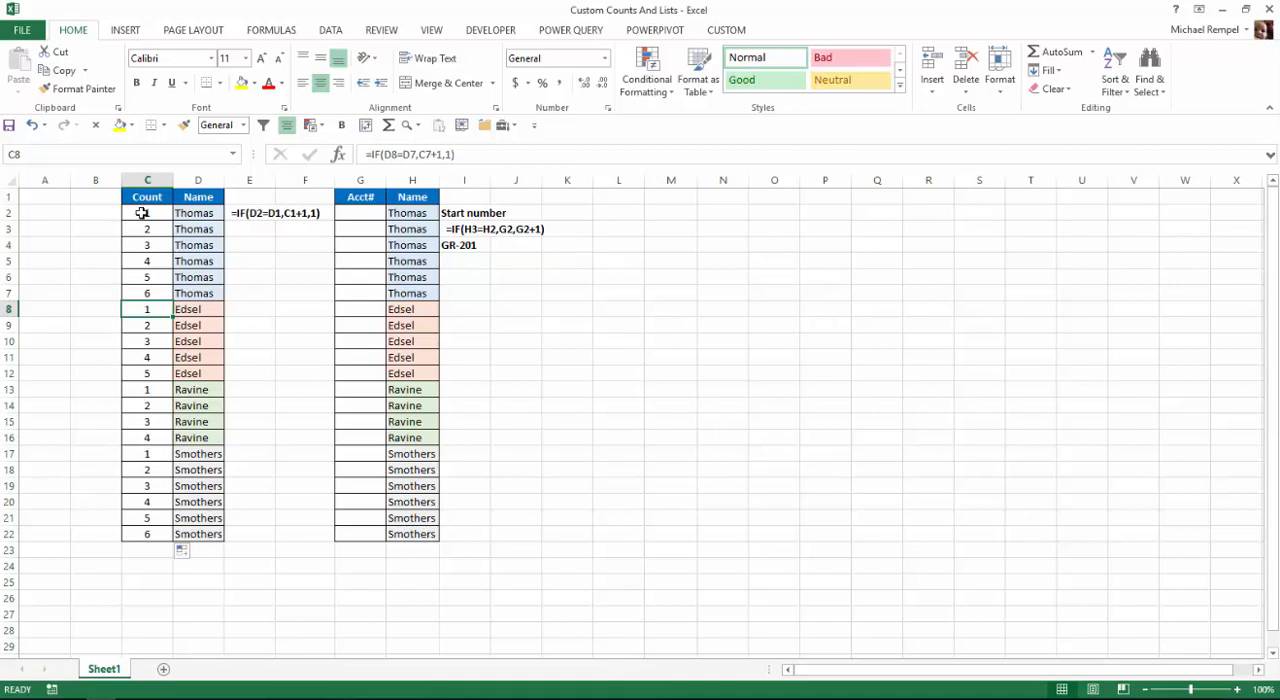
Replace the formulas in C2:C22 with their values only, and check the cells down the Count column.
drag(142, 213, 150, 534)
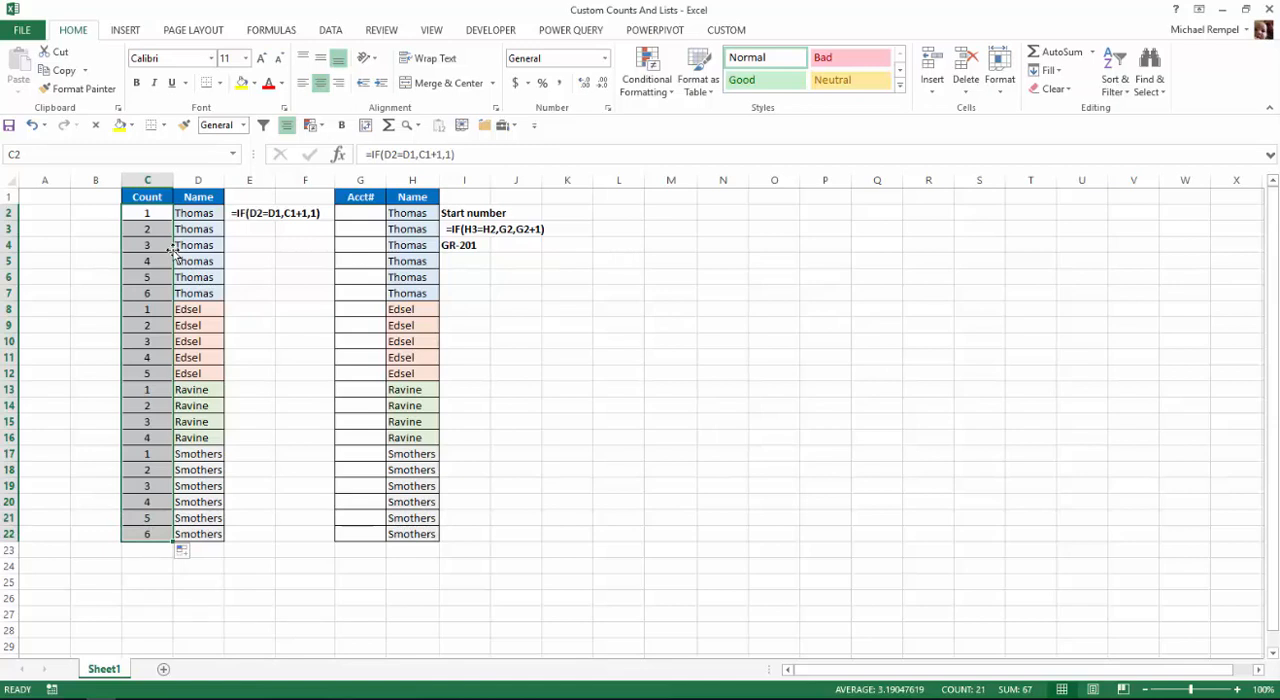
mouse_move(172, 249)
mouse_down()
mouse_move(213, 255)
mouse_move(166, 259)
mouse_up()
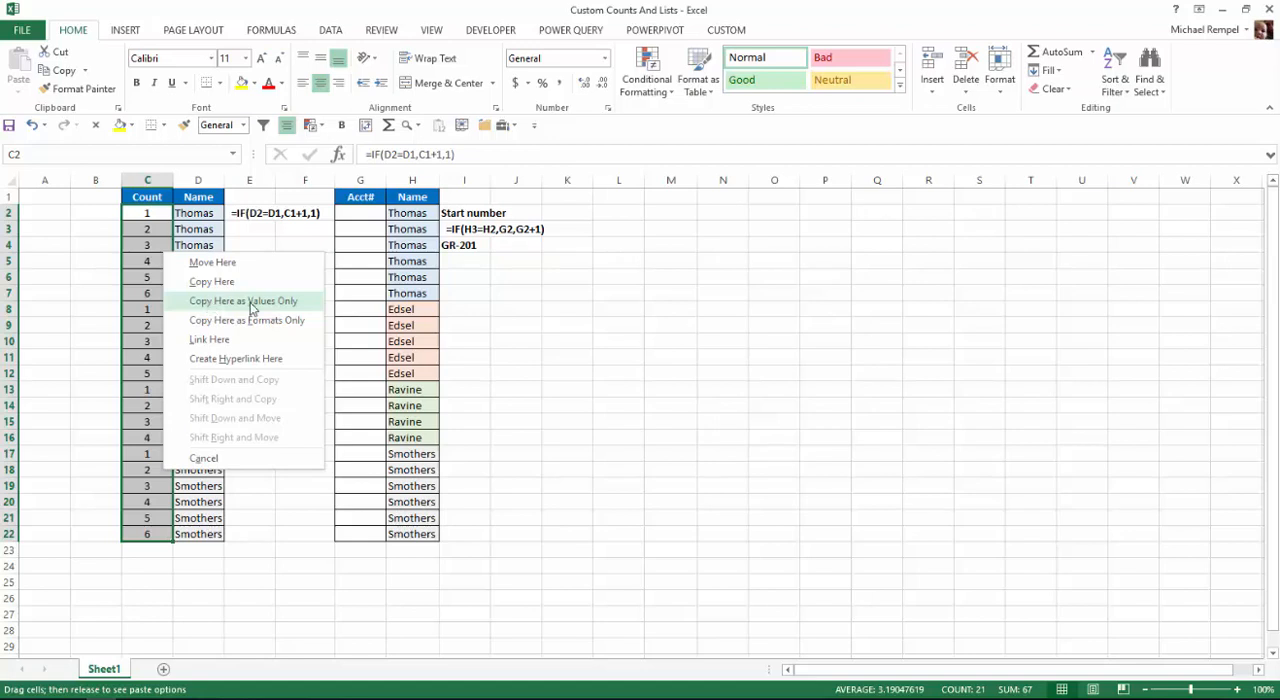
click(251, 301)
click(136, 212)
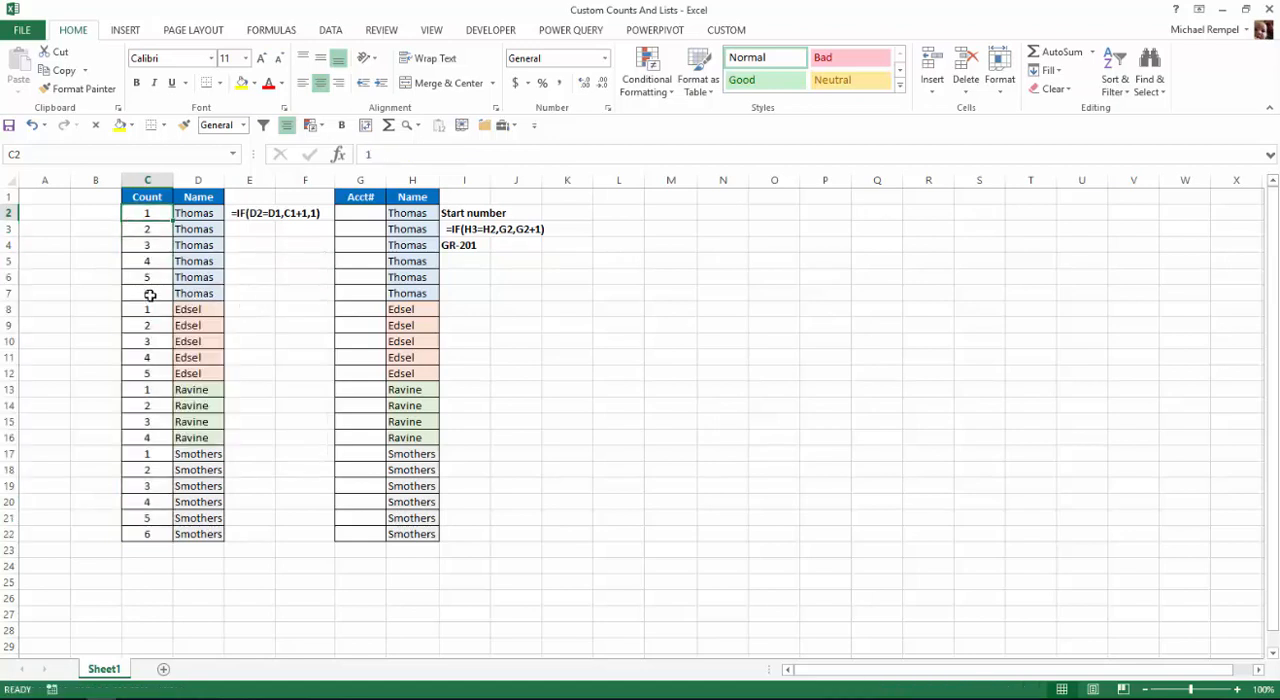
key(Down)
key(Down)
key(Down)
key(Down)
key(Down)
key(Down)
key(Down)
key(Down)
key(Down)
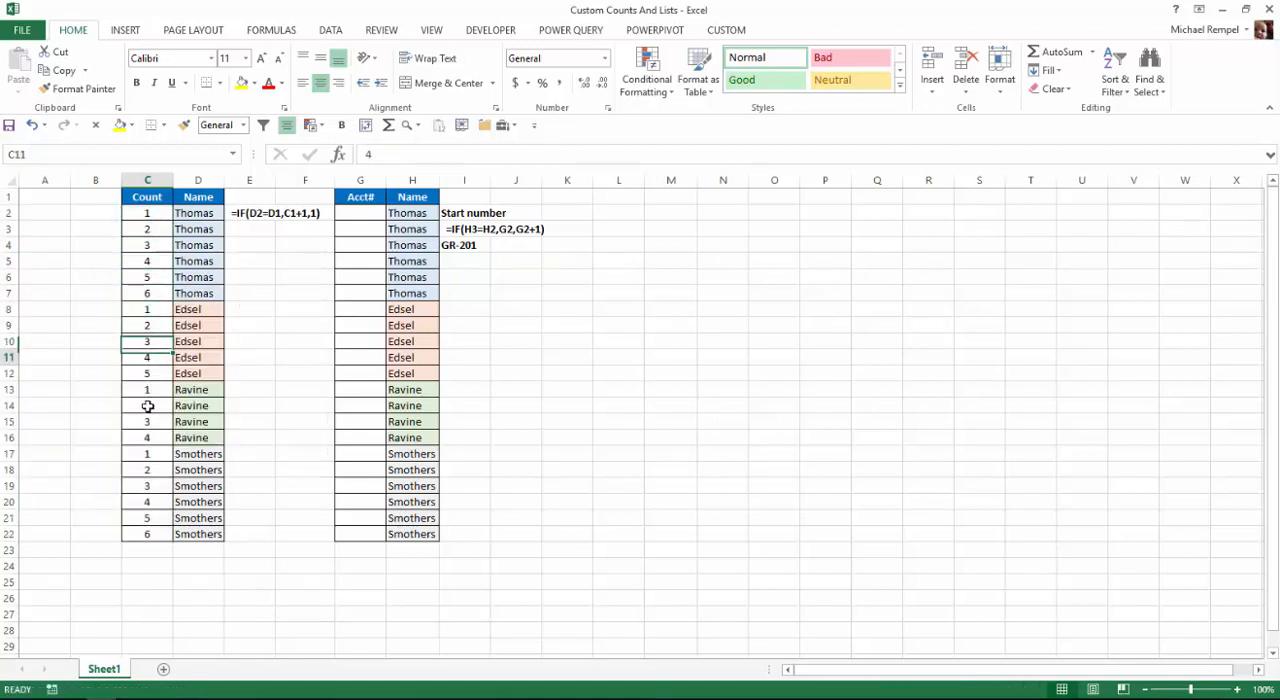
key(Down)
key(Down)
key(Down)
key(Down)
key(Down)
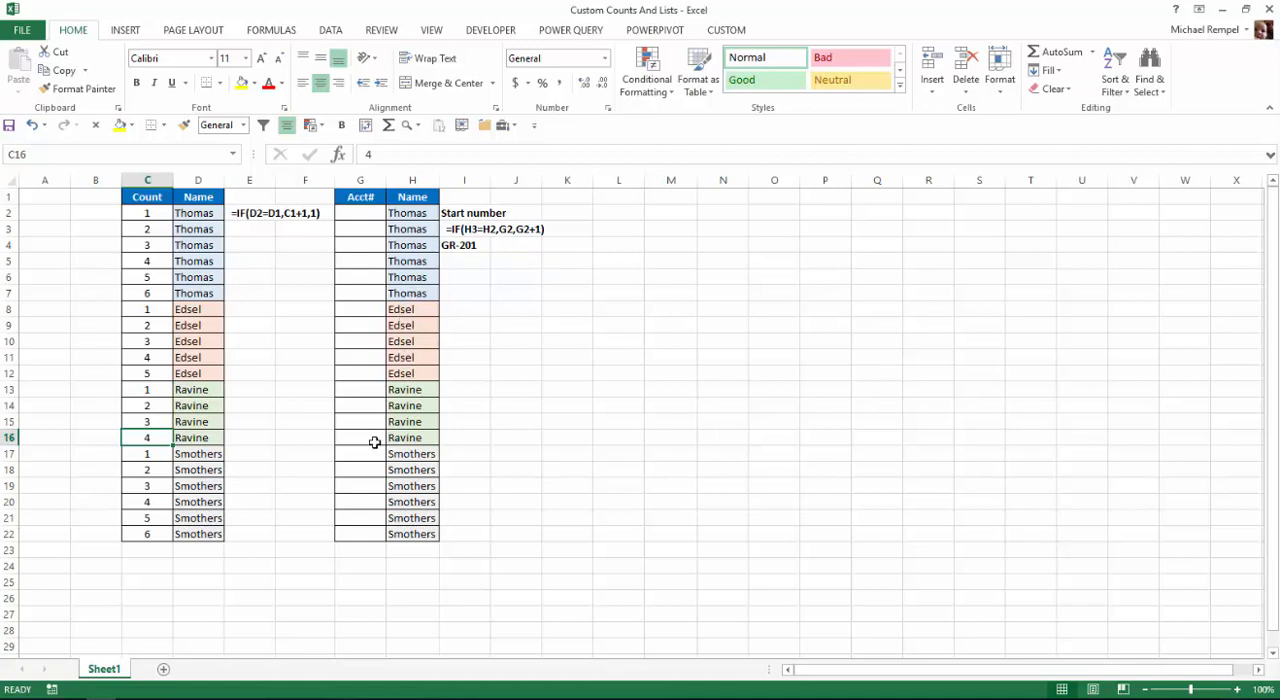
Enter 1 as the start number in cell G2 of the Acct# column.
click(347, 214)
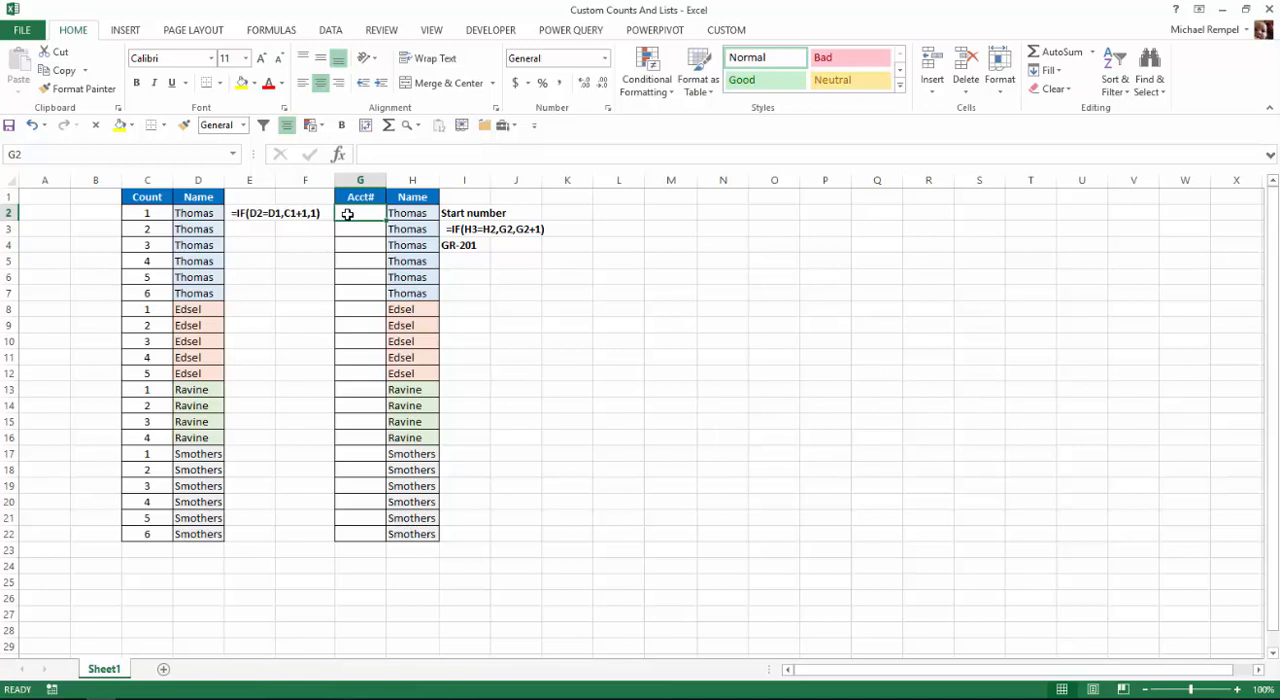
text(1)
key(Return)
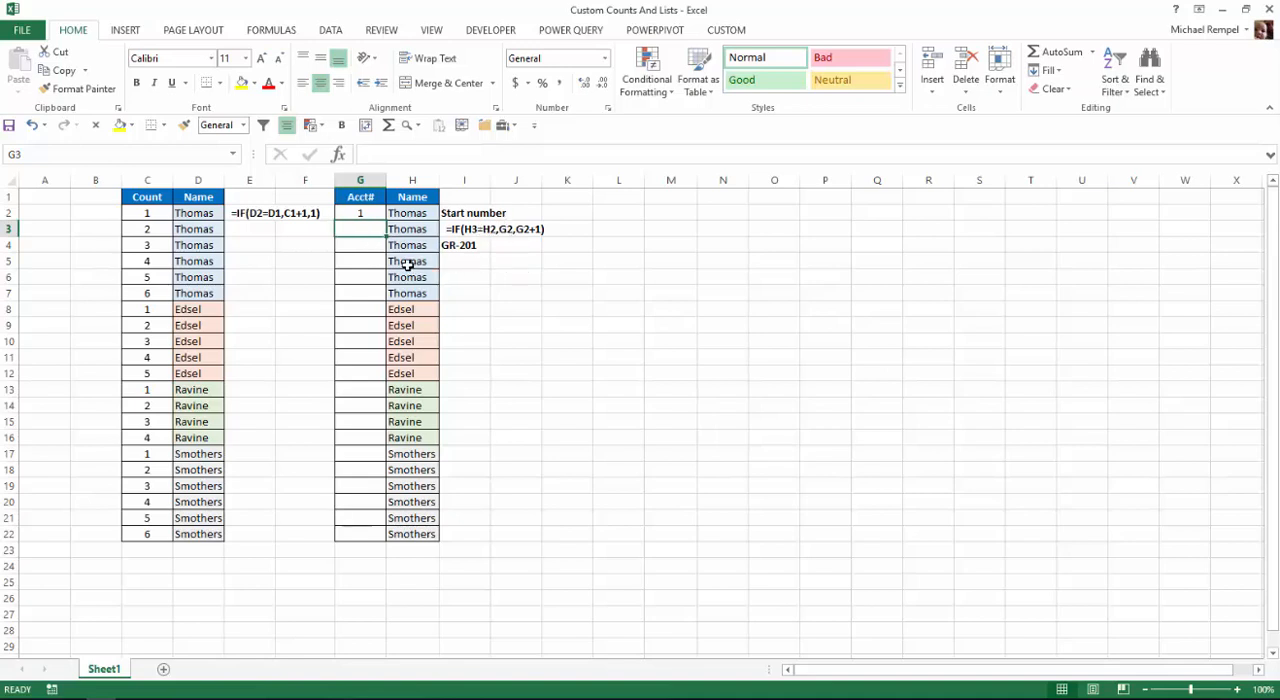
Enter the formula =IF(H3=H2,G2,G2+1) in cell G3 to number each group of names.
text(=IF()
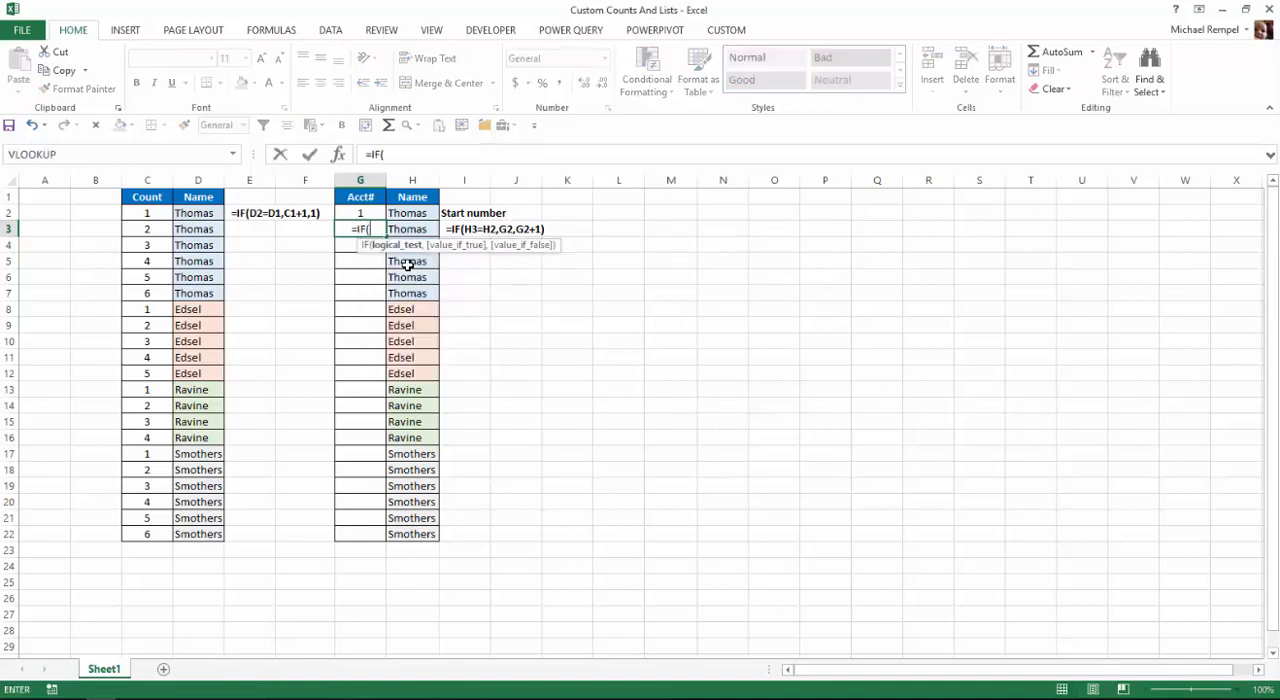
text(h)
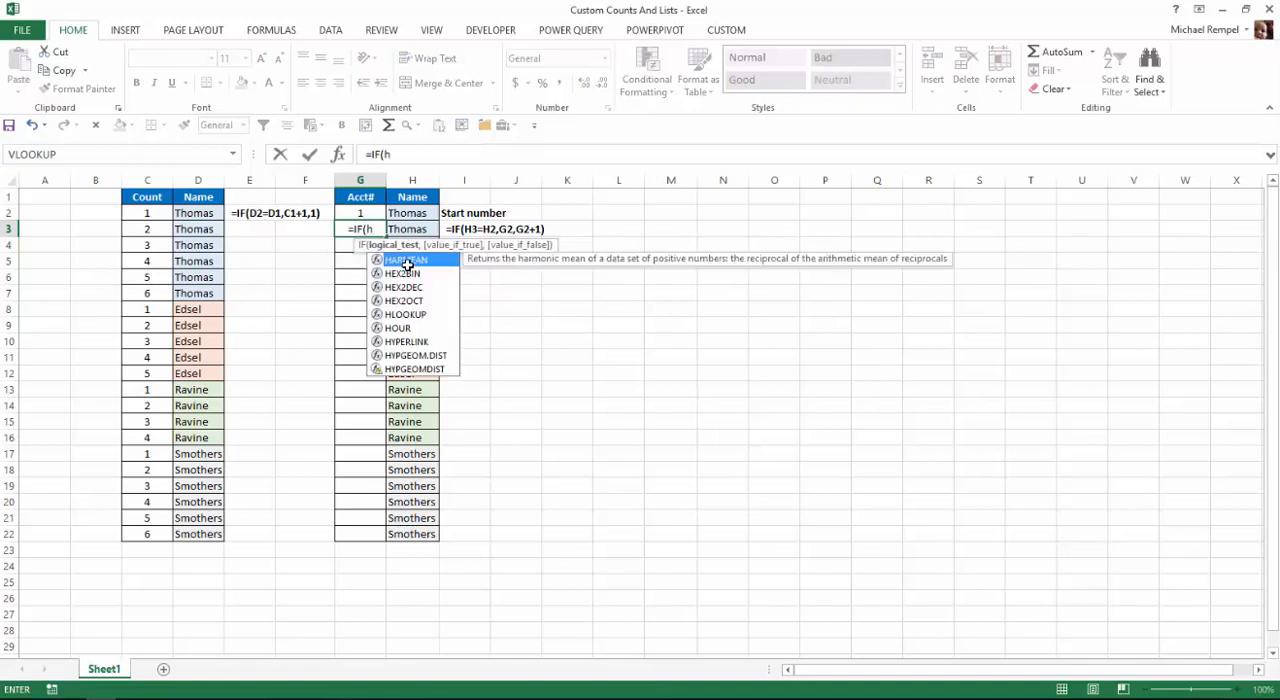
text(3=)
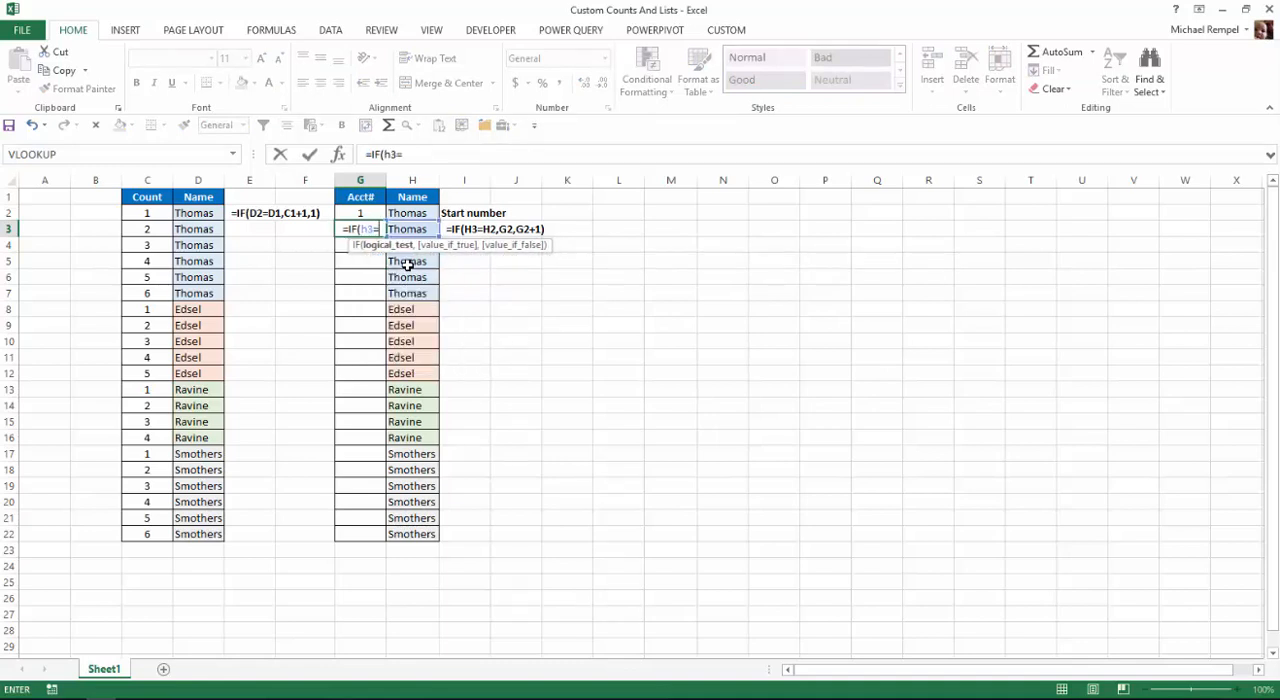
text(h2,)
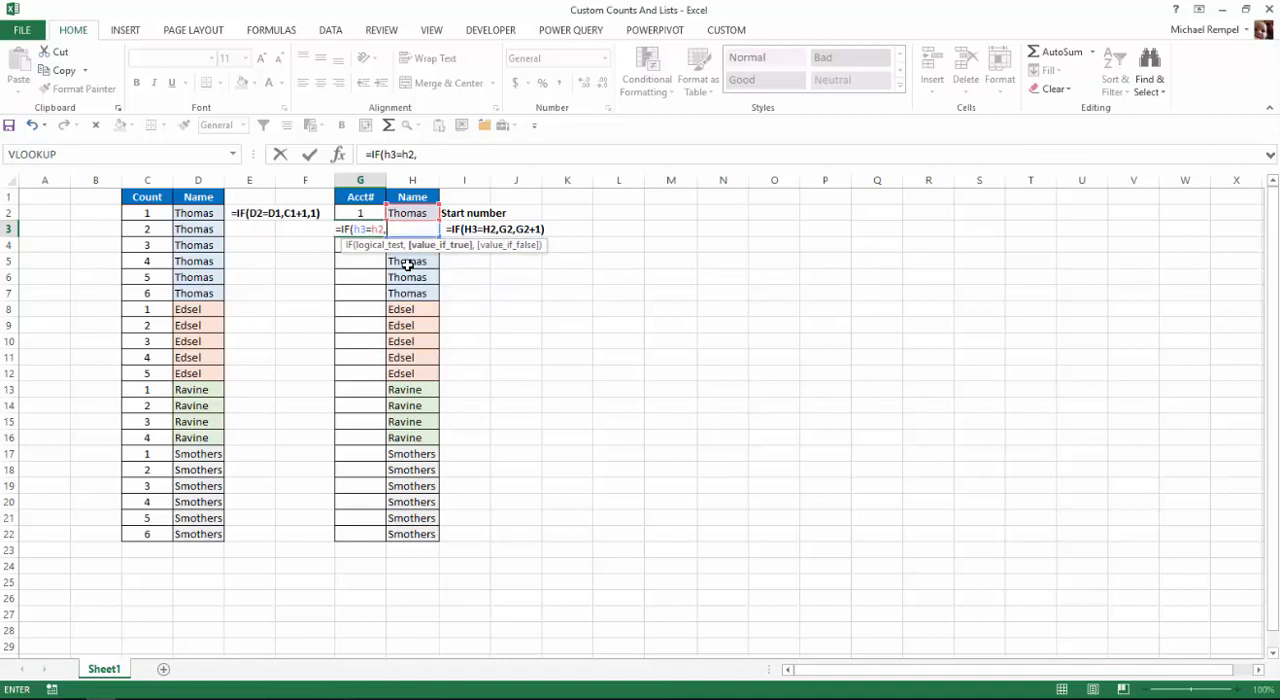
text(g2)
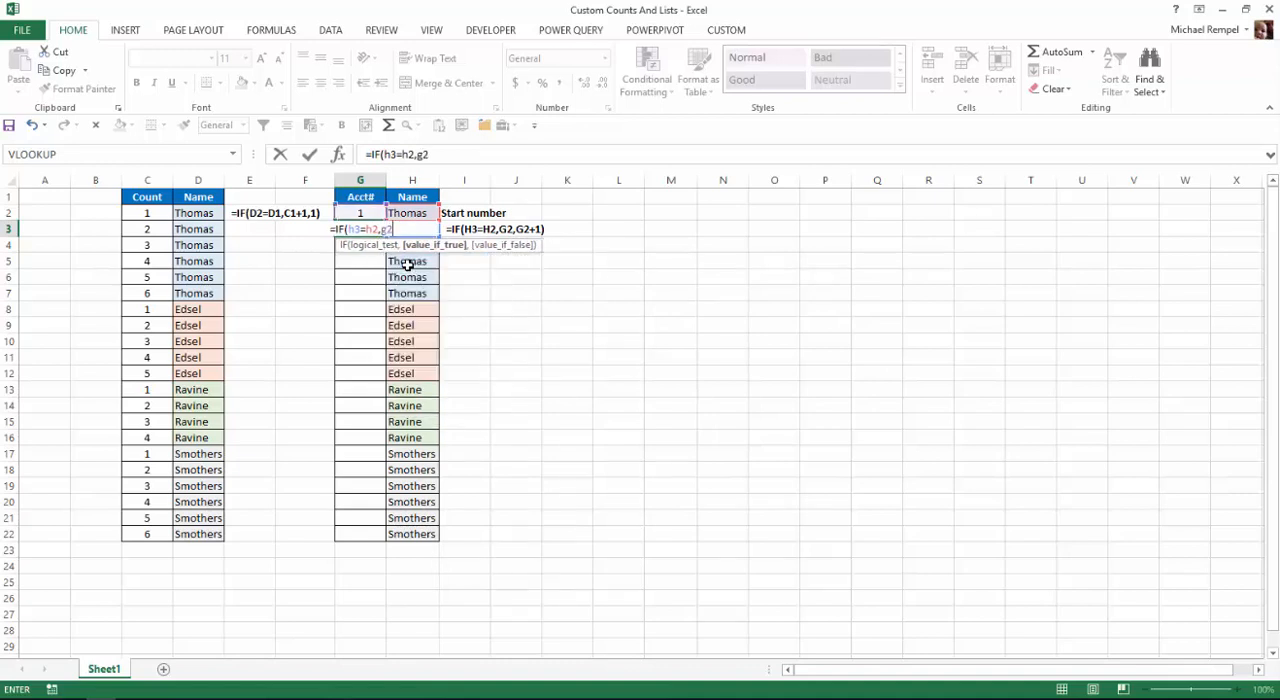
text(,g2)
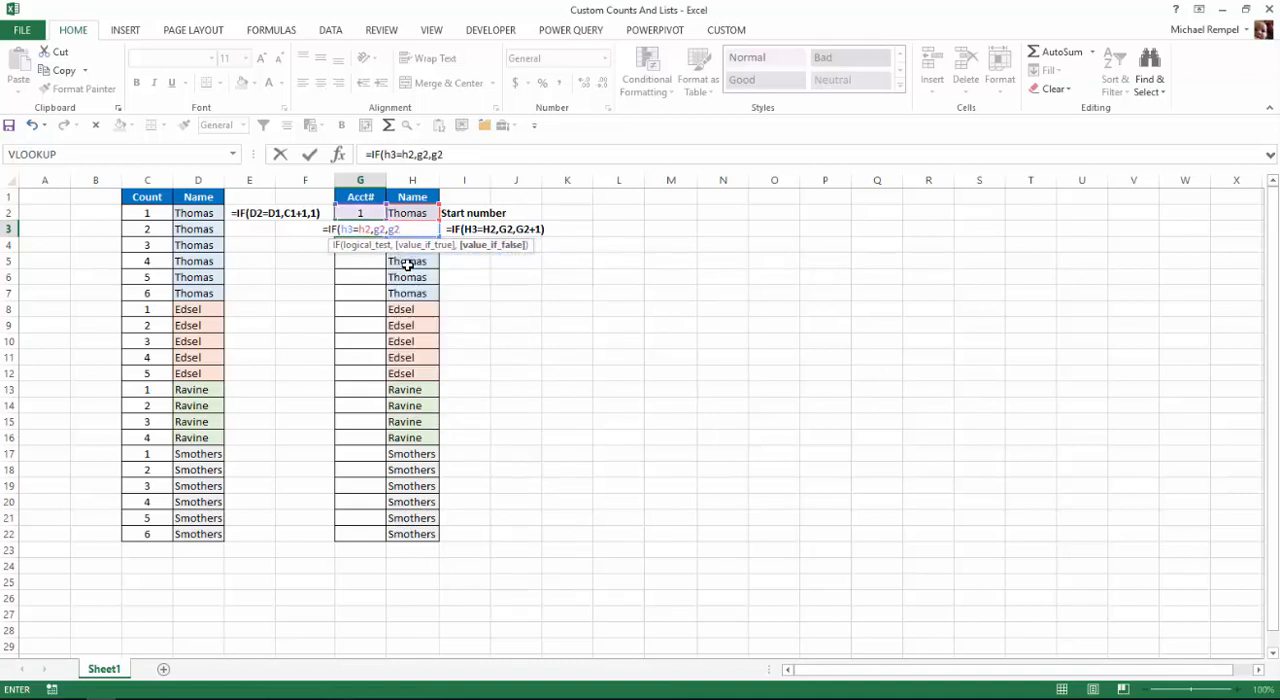
text(+1))
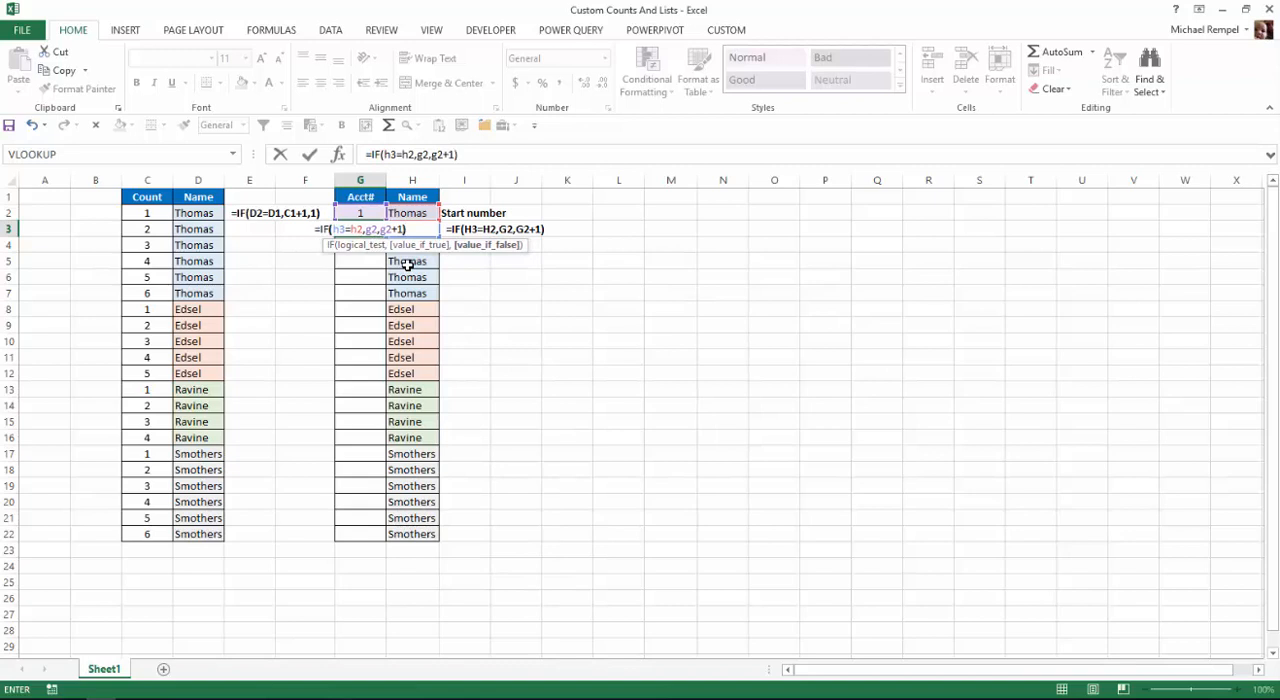
key(Return)
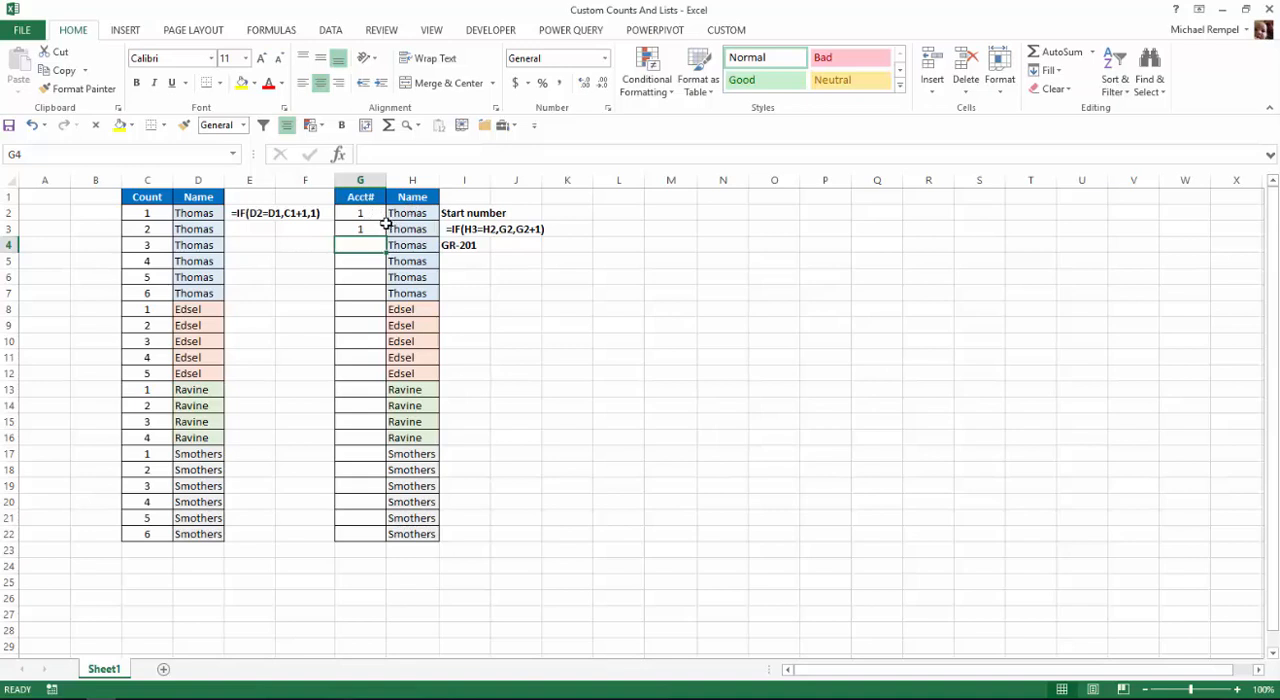
Fill the G3 formula down to G22 and set the start number in G2 to 201.
click(370, 228)
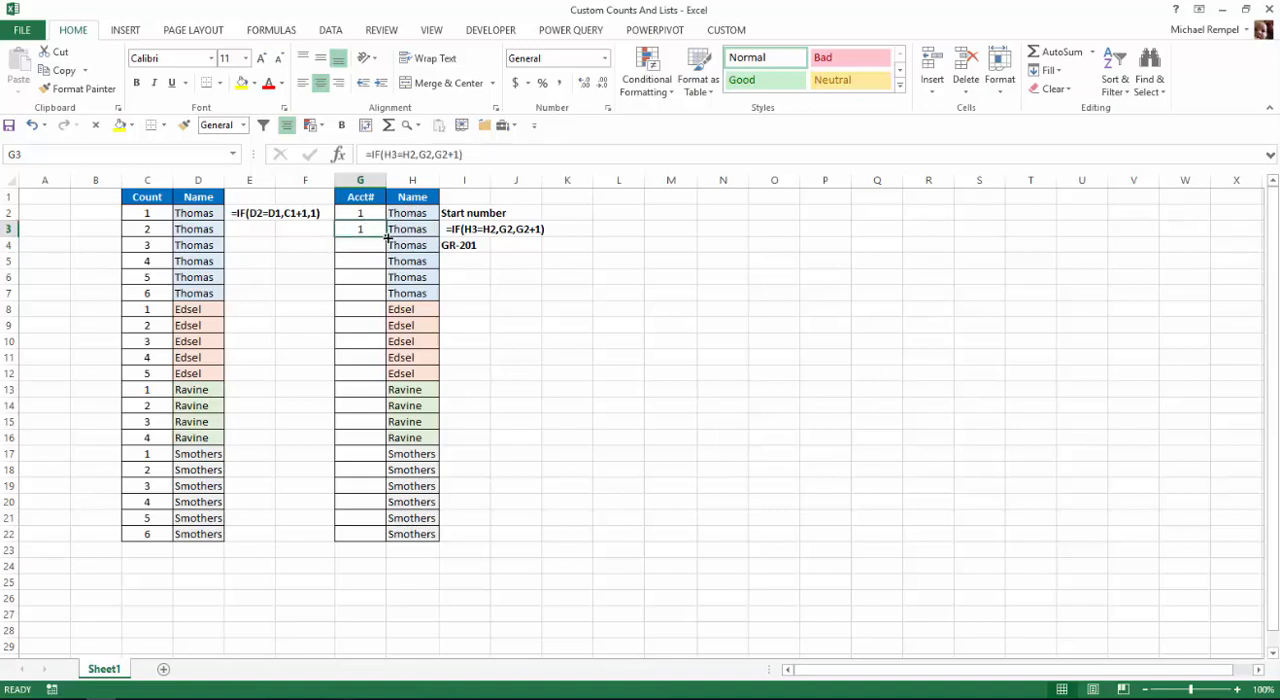
double_click(388, 237)
click(350, 208)
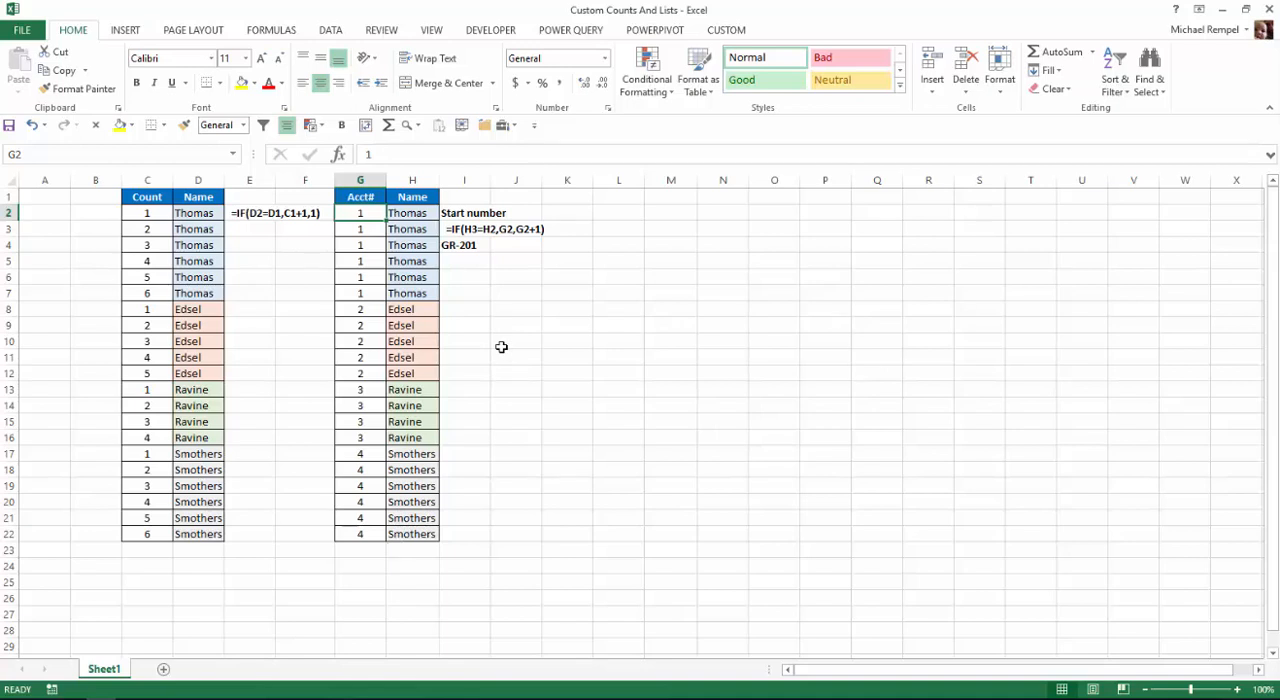
text(201)
key(Return)
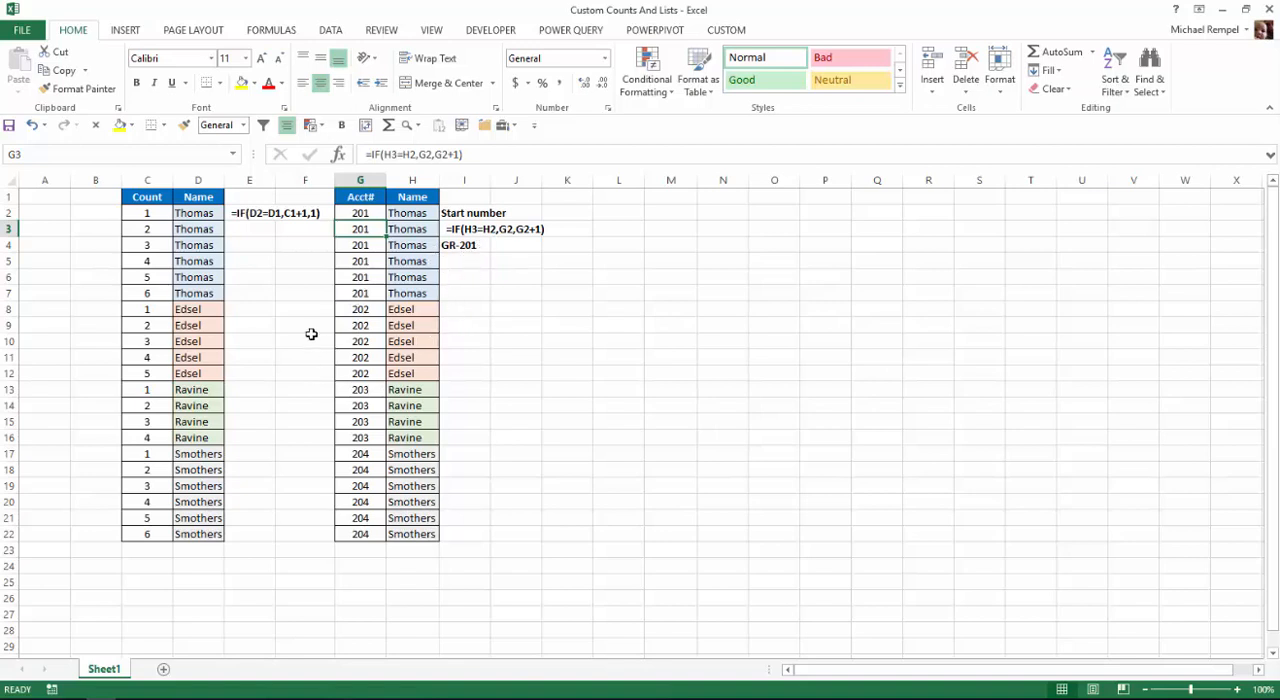
Apply the custom number format "GR-"000 to the account numbers in G2:G22.
key(Up)
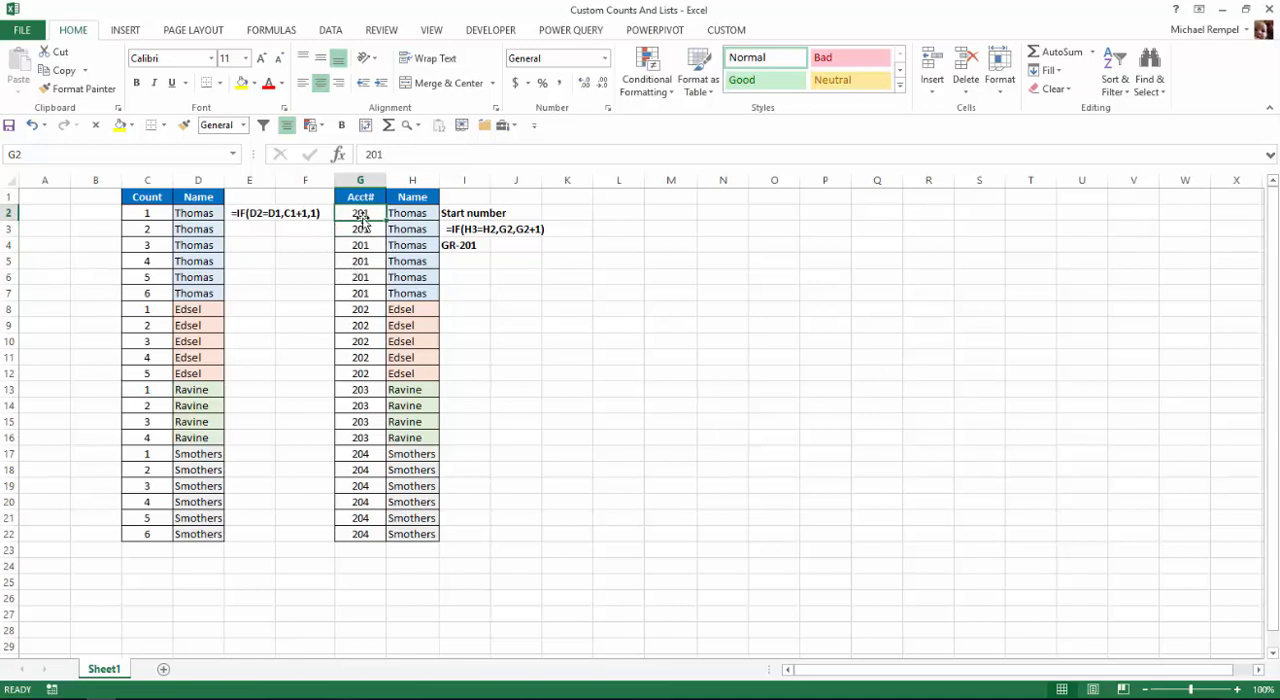
drag(366, 211, 361, 534)
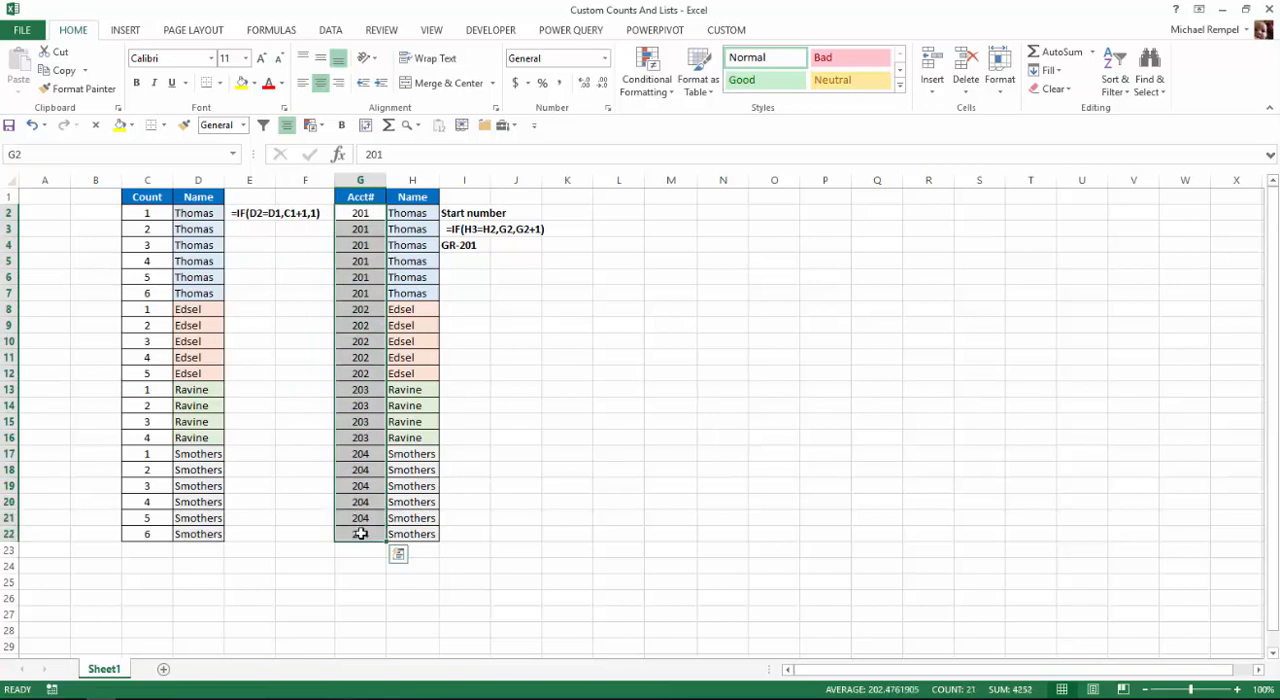
key(ctrl+1)
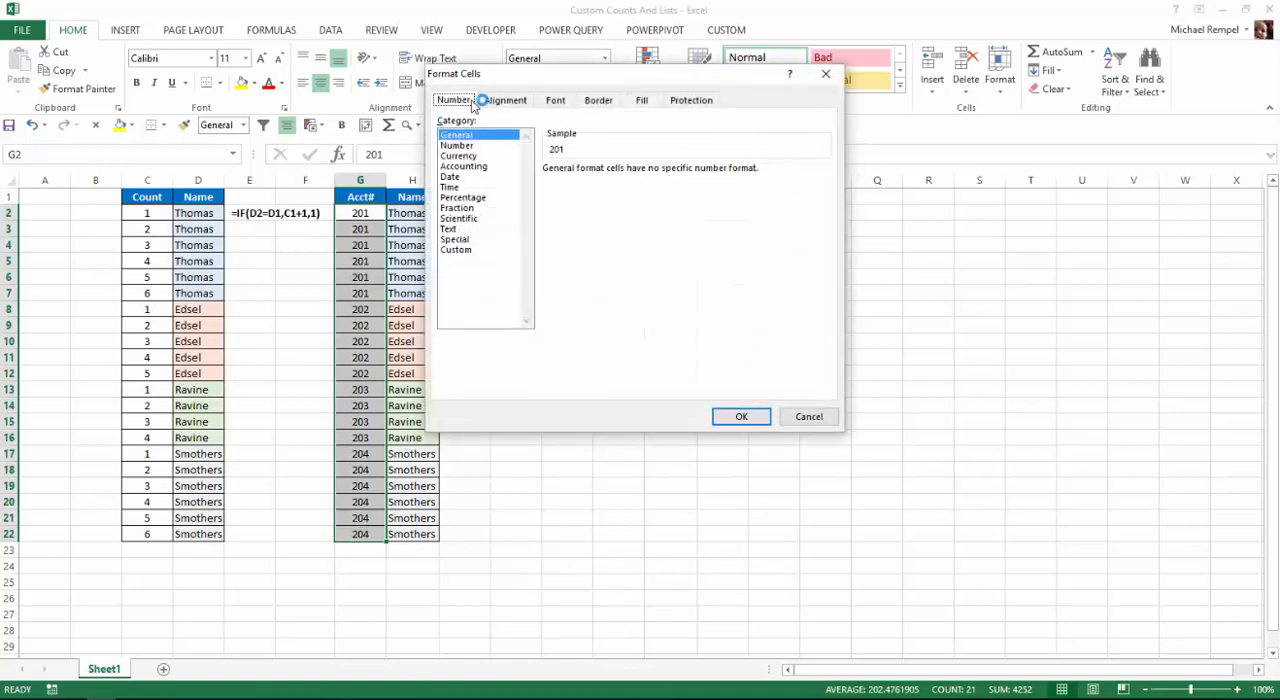
drag(527, 84, 505, 175)
click(438, 343)
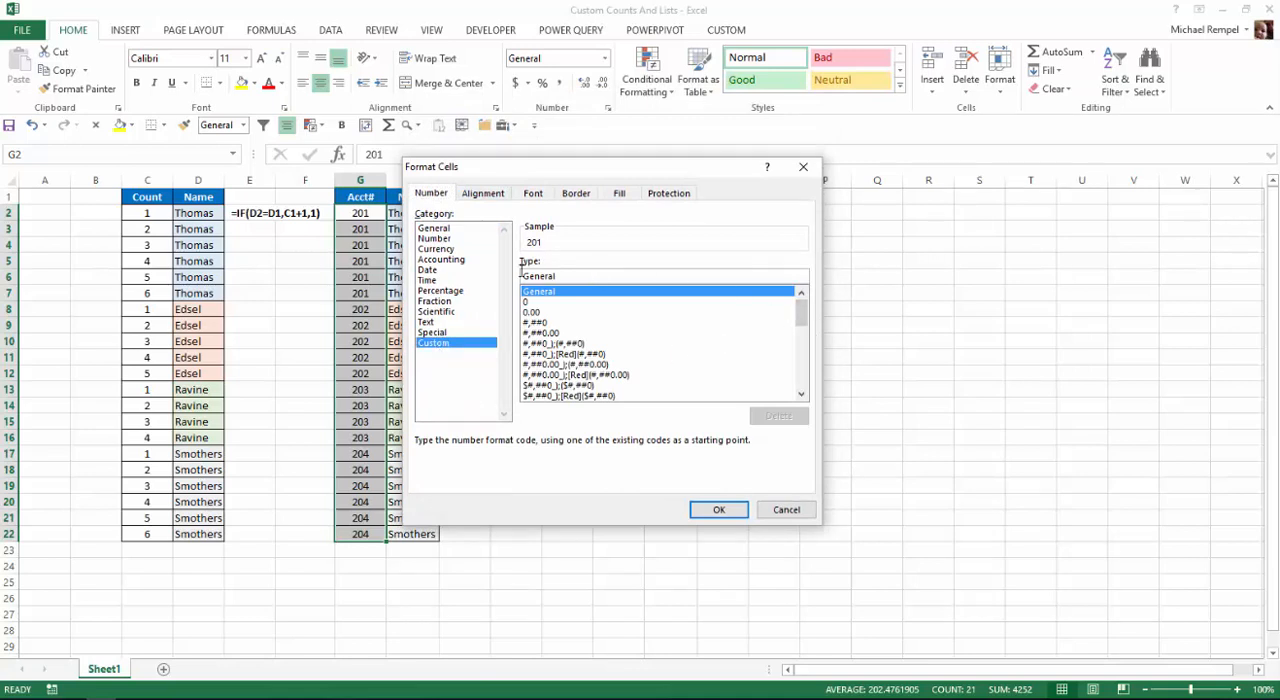
double_click(522, 275)
text(")
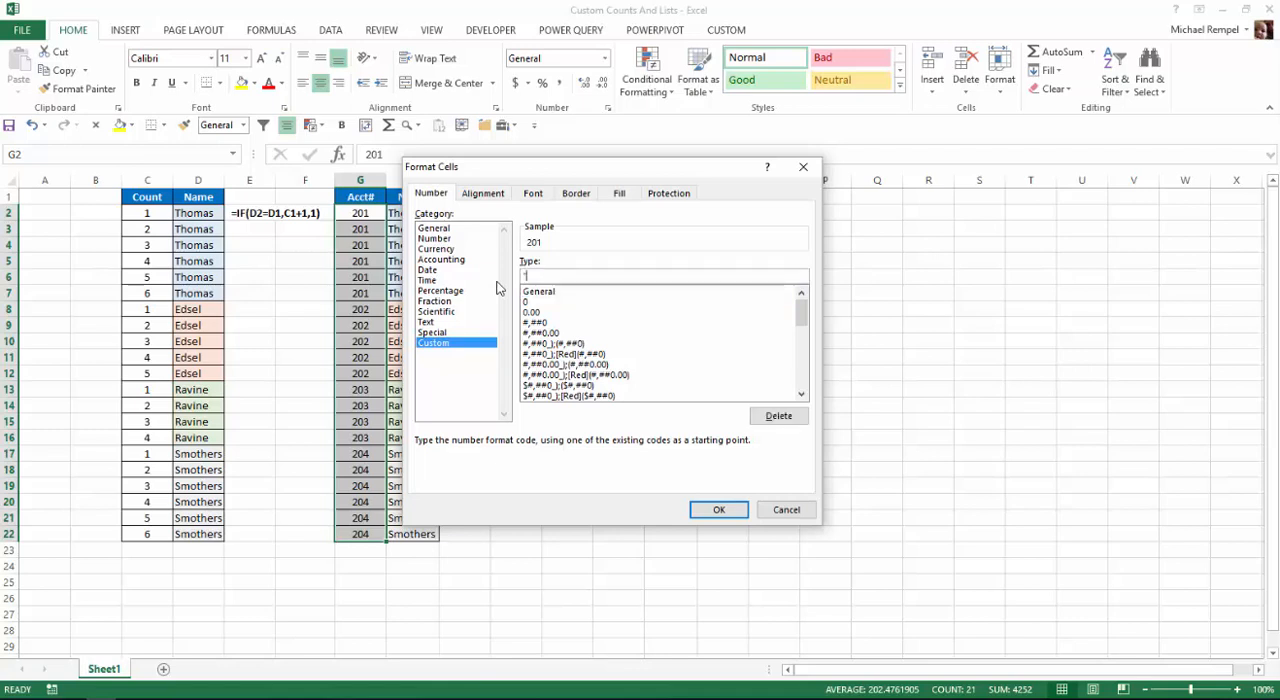
text(GR-")
text(000)
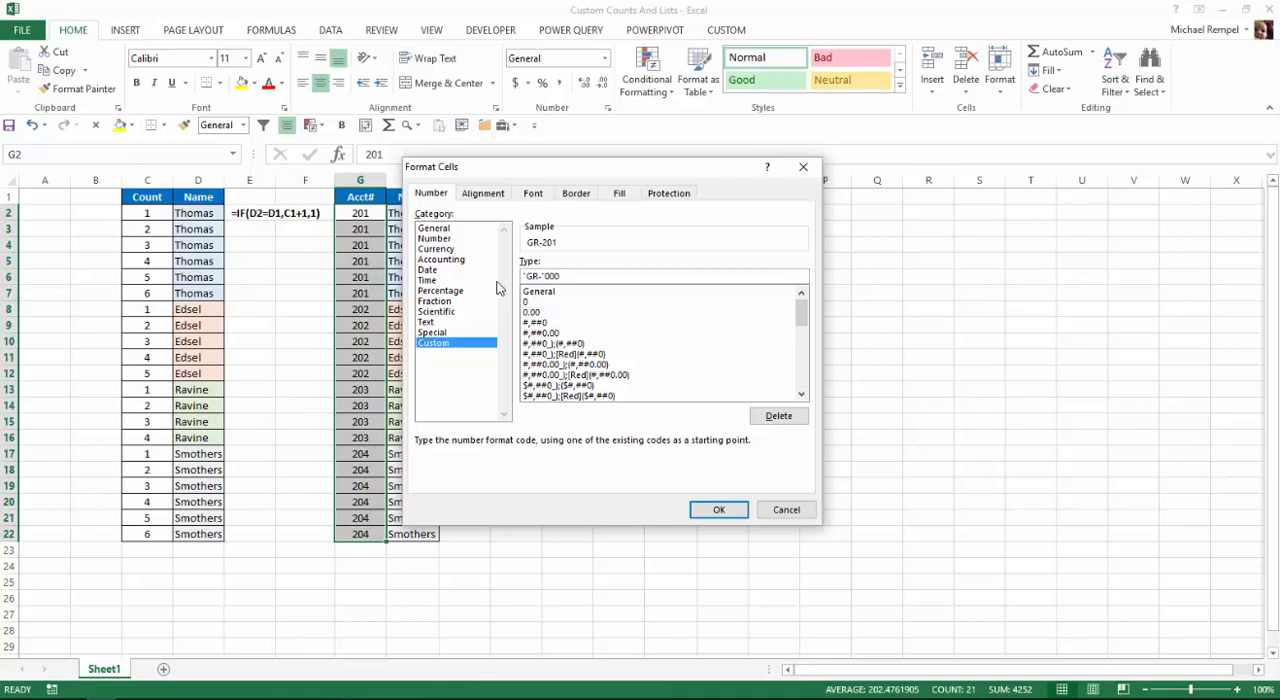
click(719, 511)
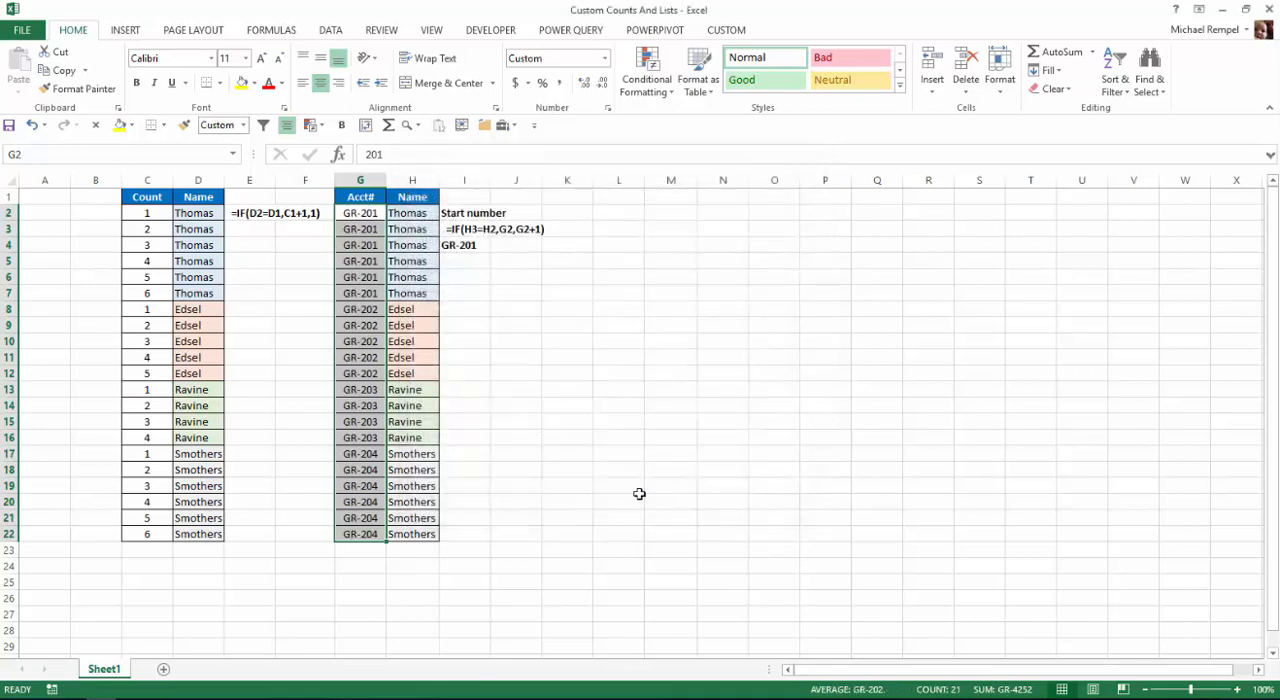
Change the start number in cell G2 of the Acct# column to 1.
click(357, 230)
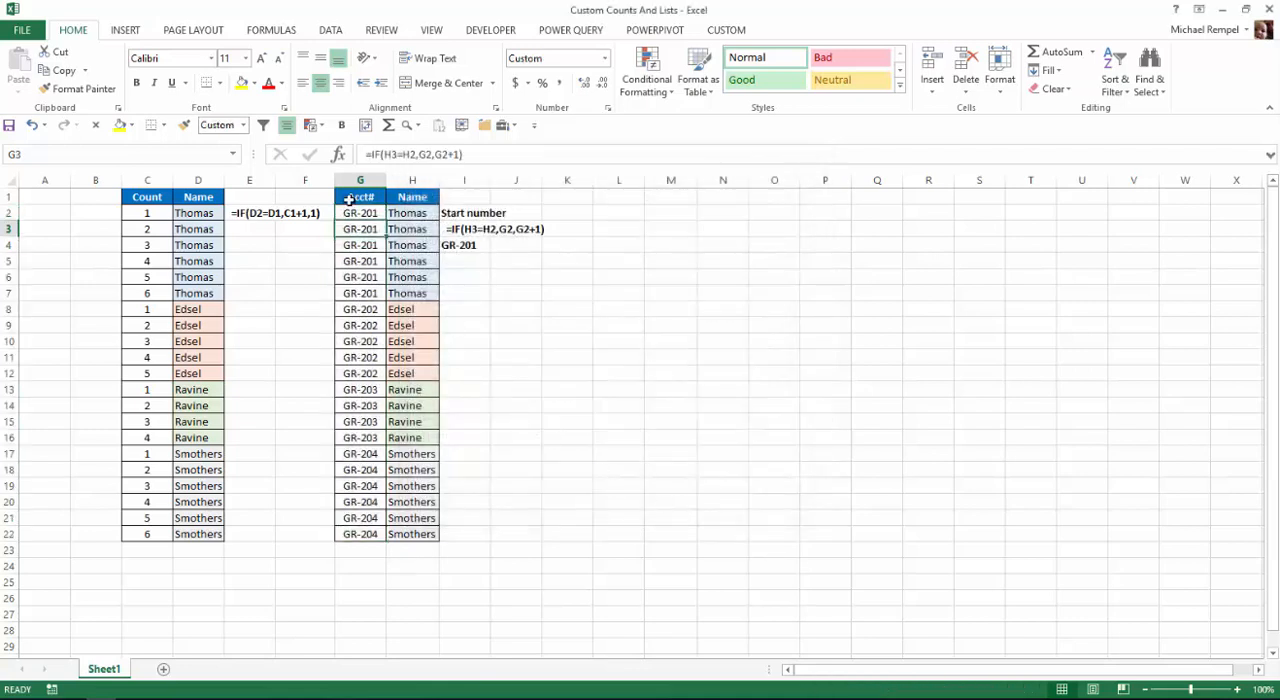
click(352, 214)
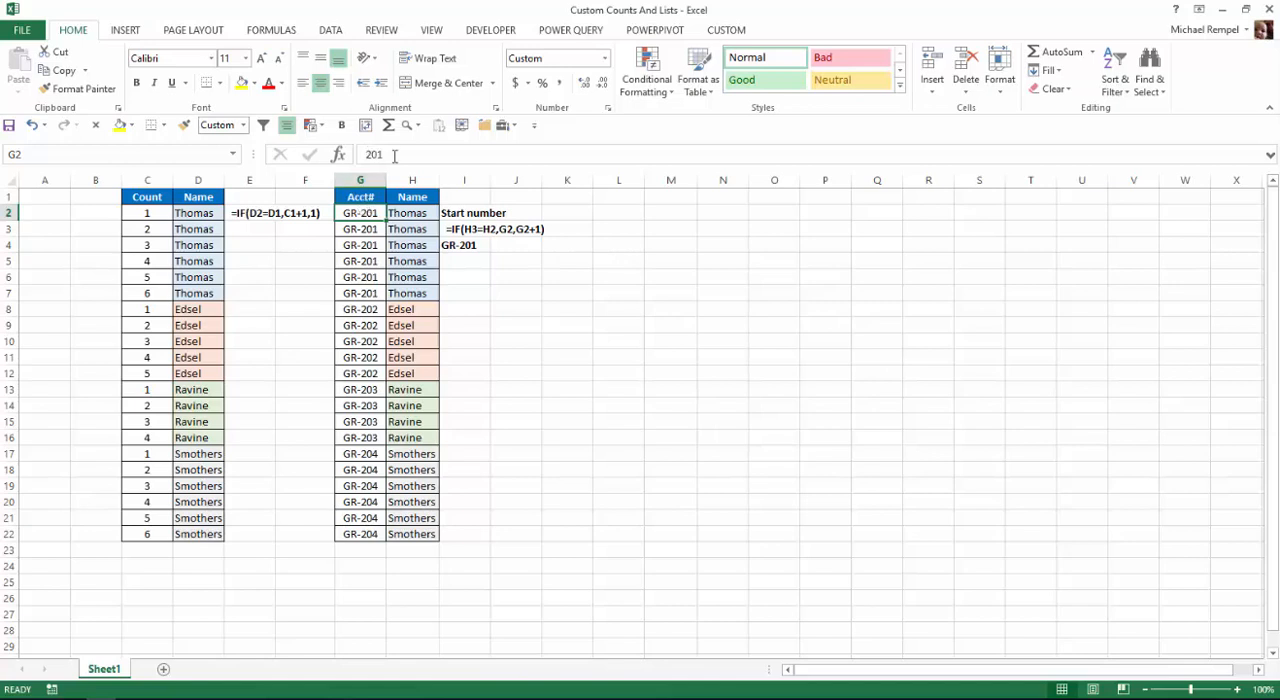
click(396, 156)
key(BackSpace)
key(BackSpace)
key(BackSpace)
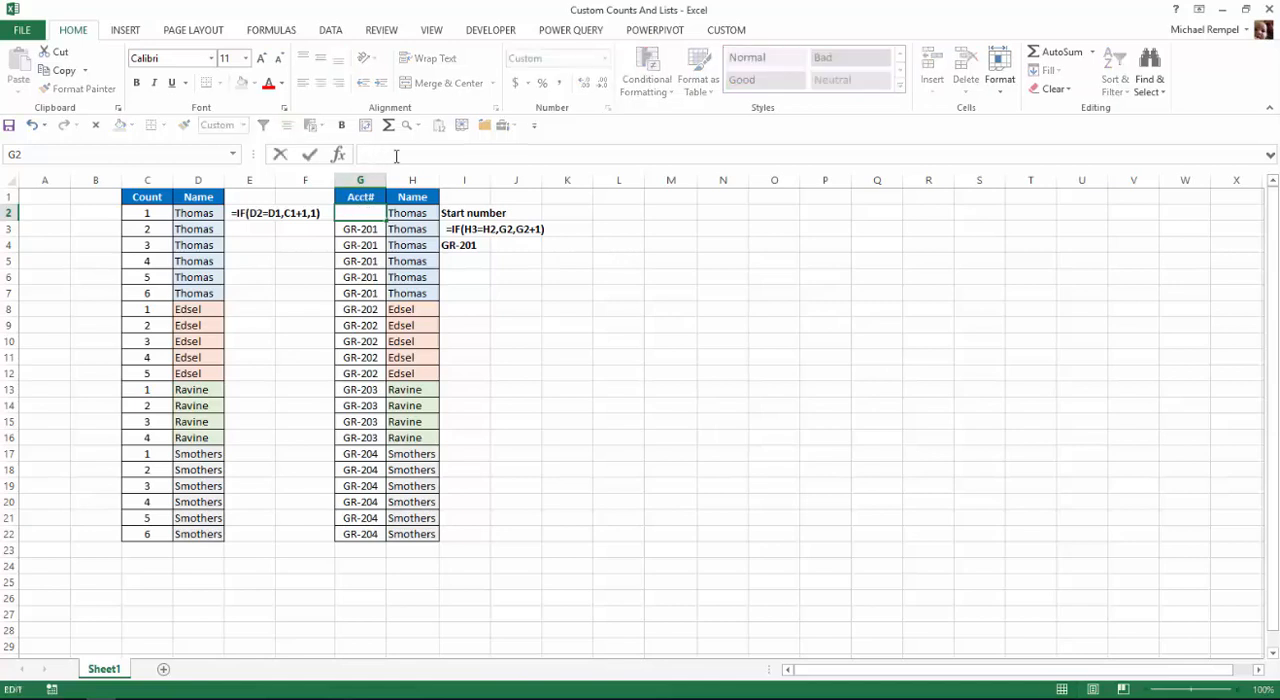
text(1)
key(Return)
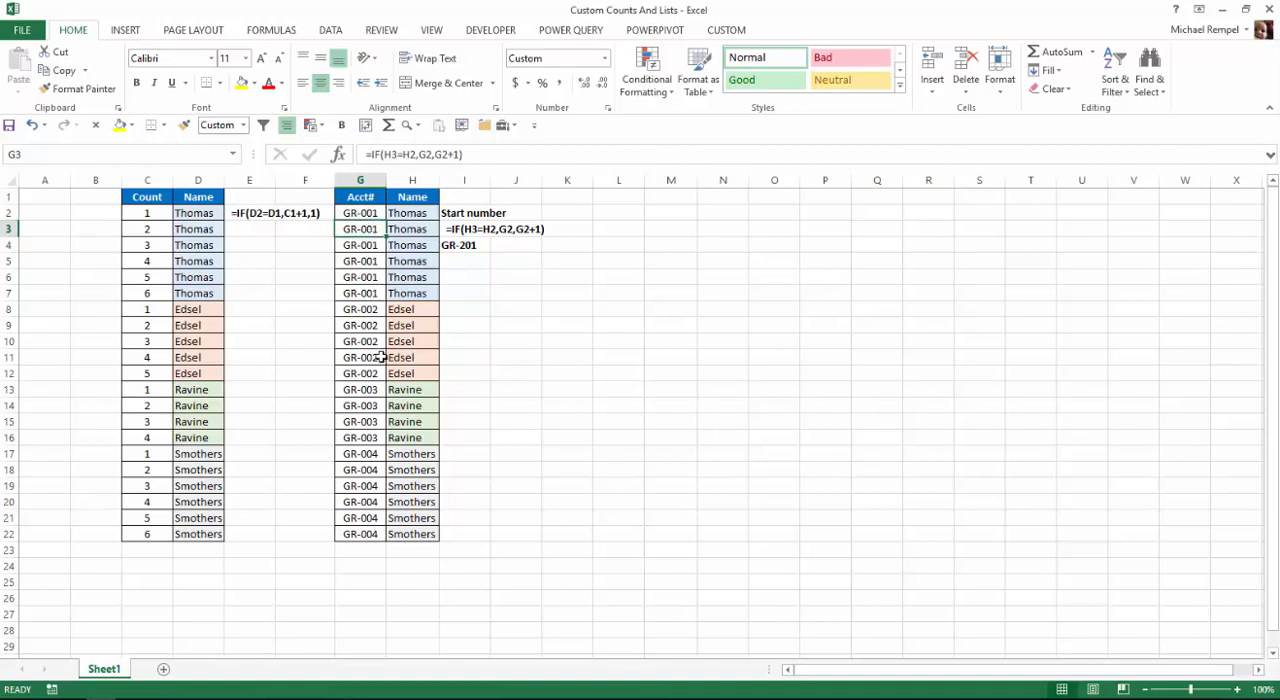
key(Up)
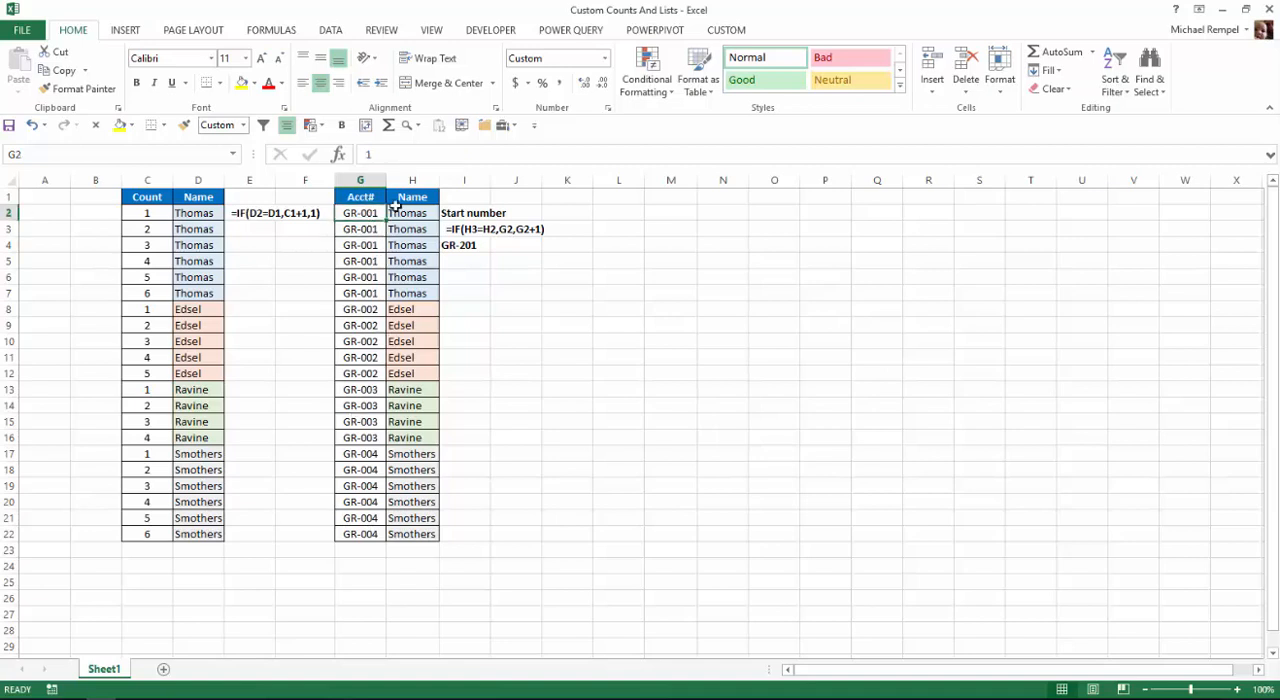